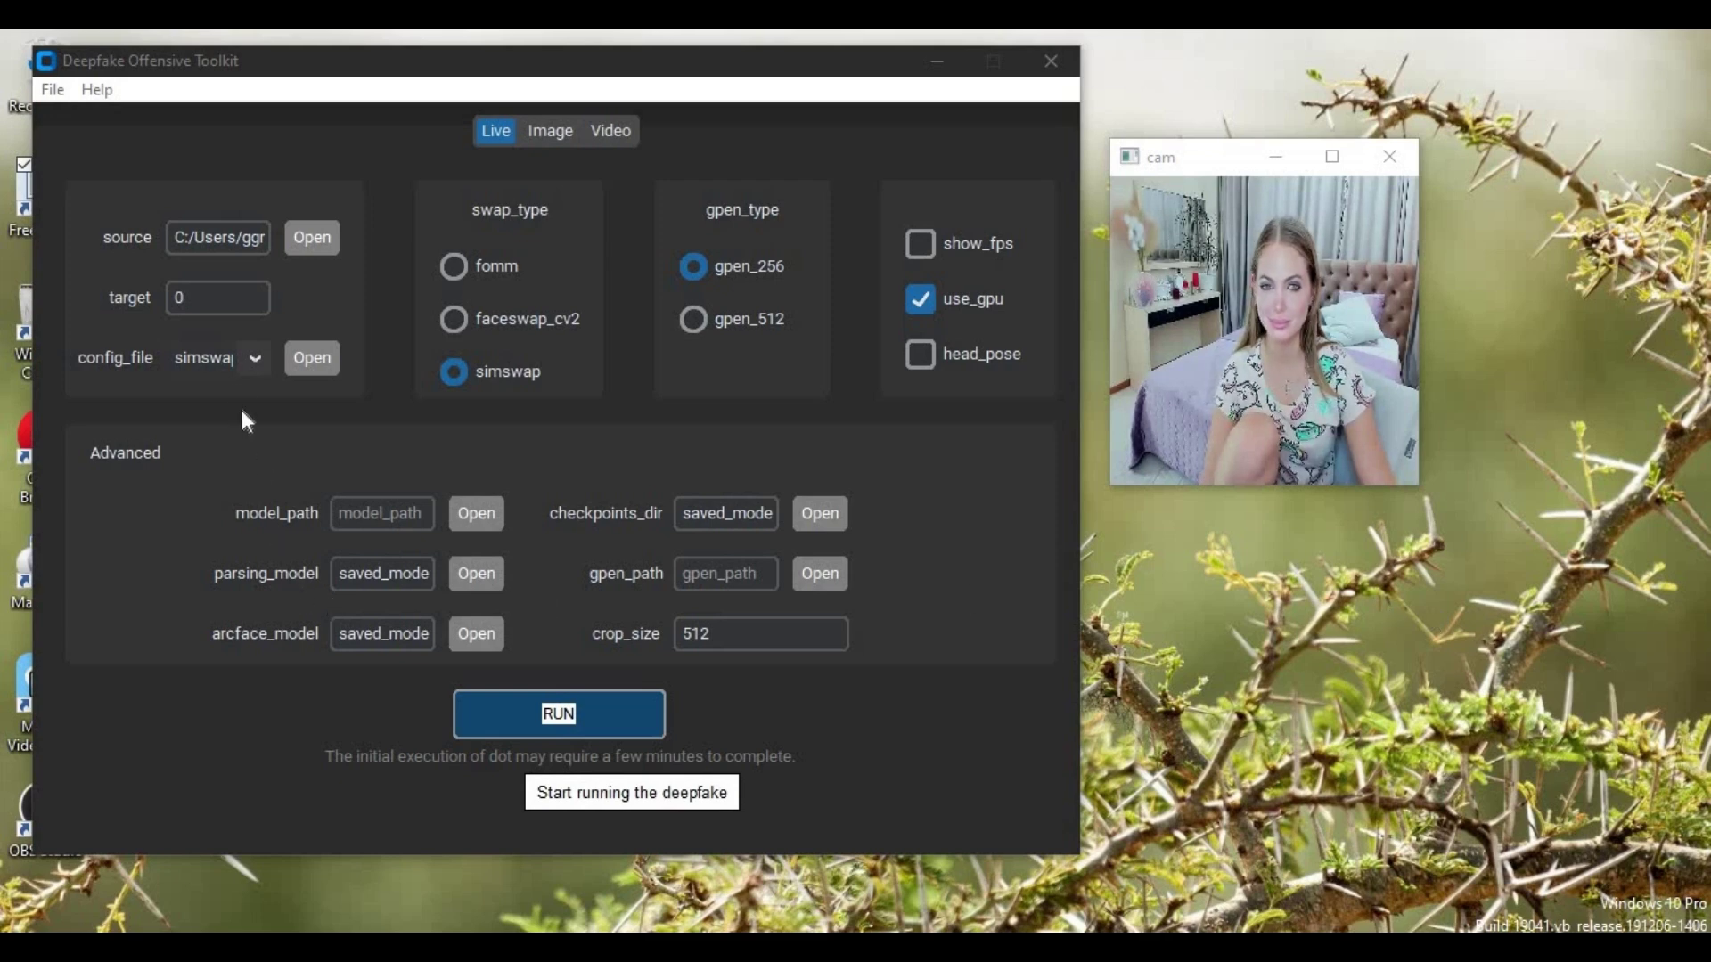
Bring the Deepfake Offensive Toolkit window to the front
click(250, 370)
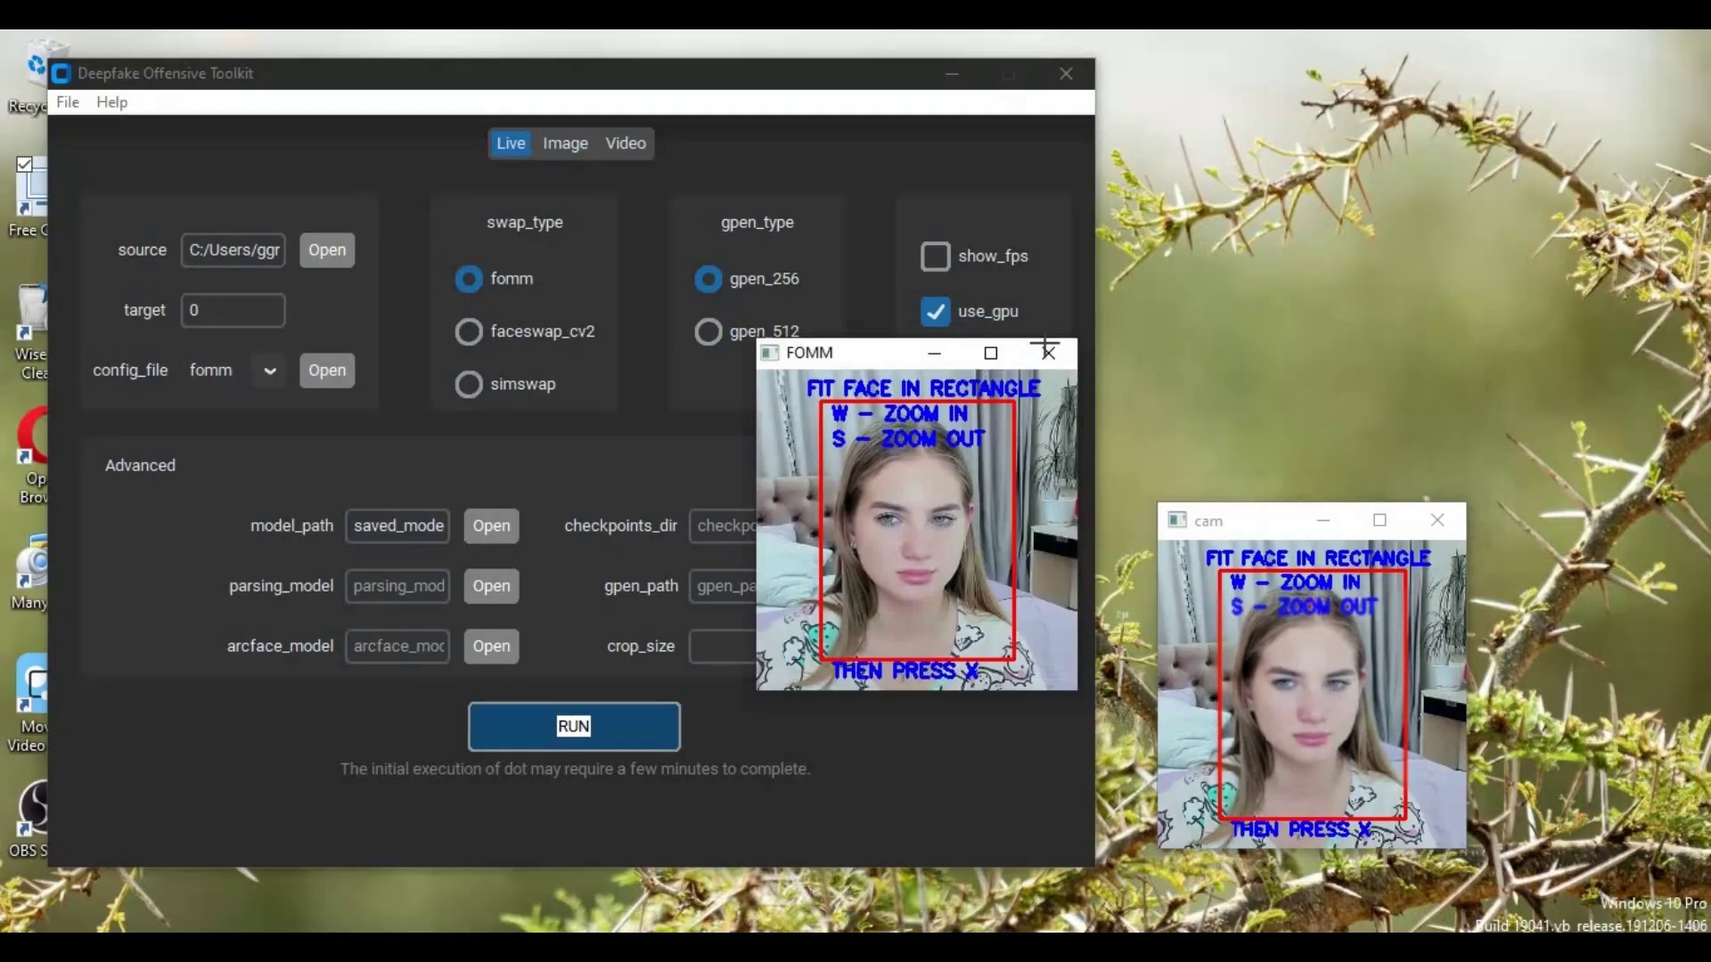
Confirm the face fit with X, then move the cam and FOMM previews to the right side
key(x)
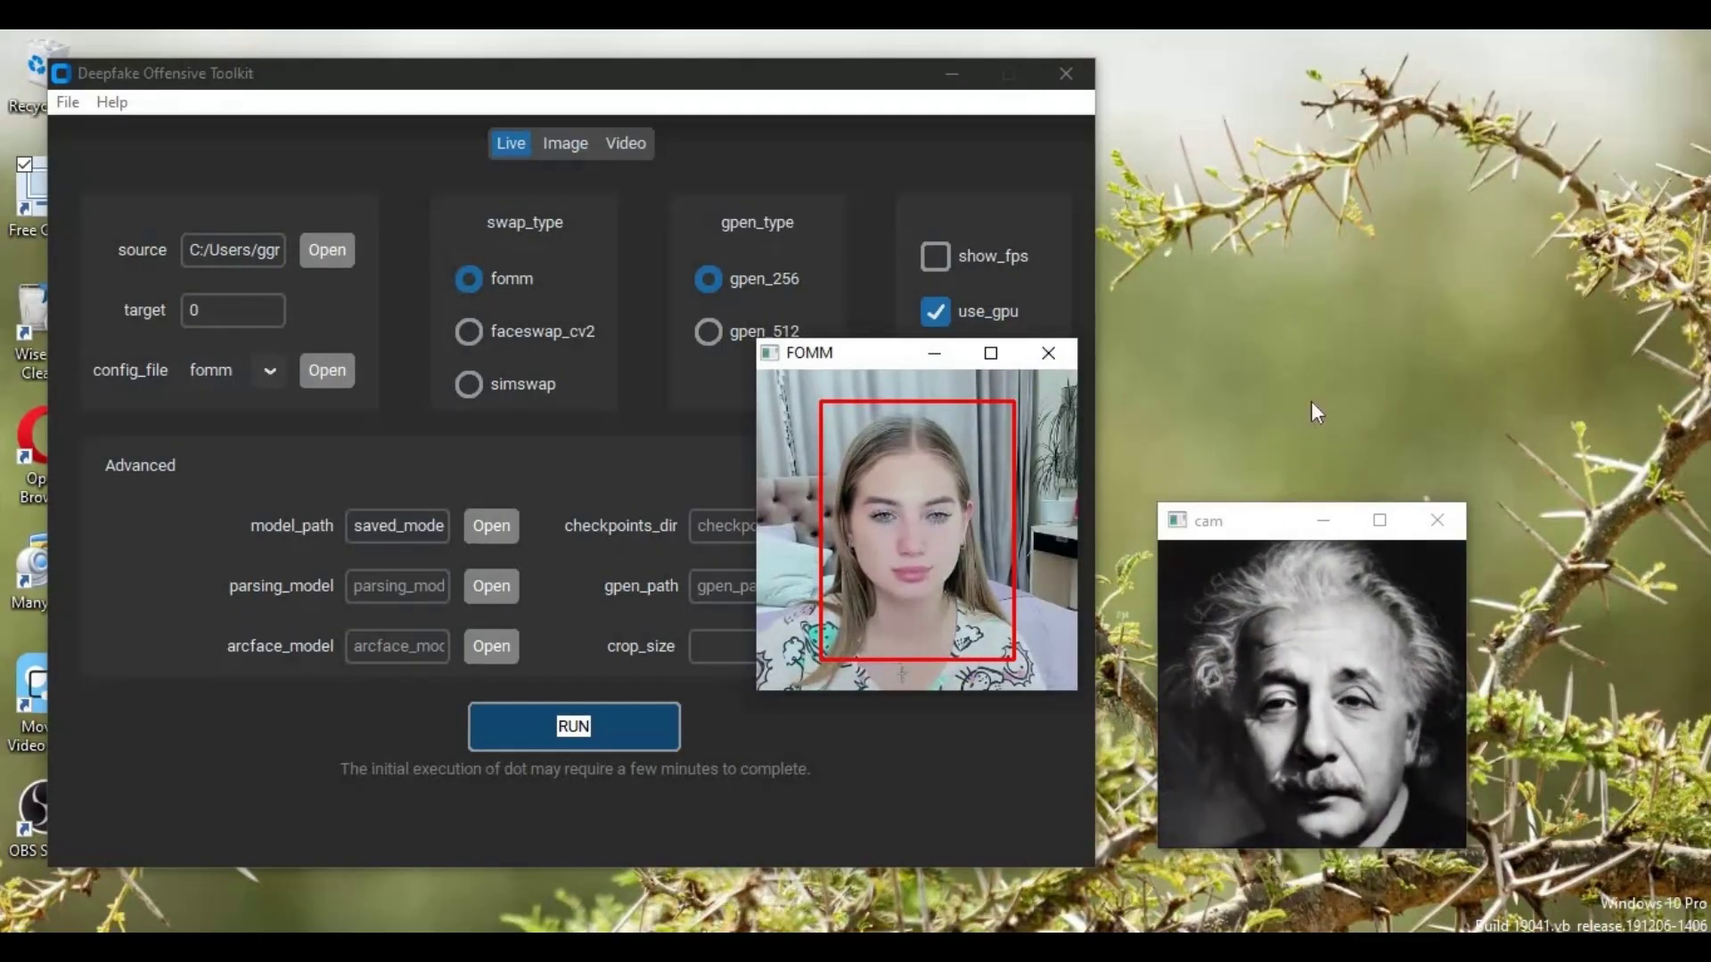
drag(1268, 523, 1335, 226)
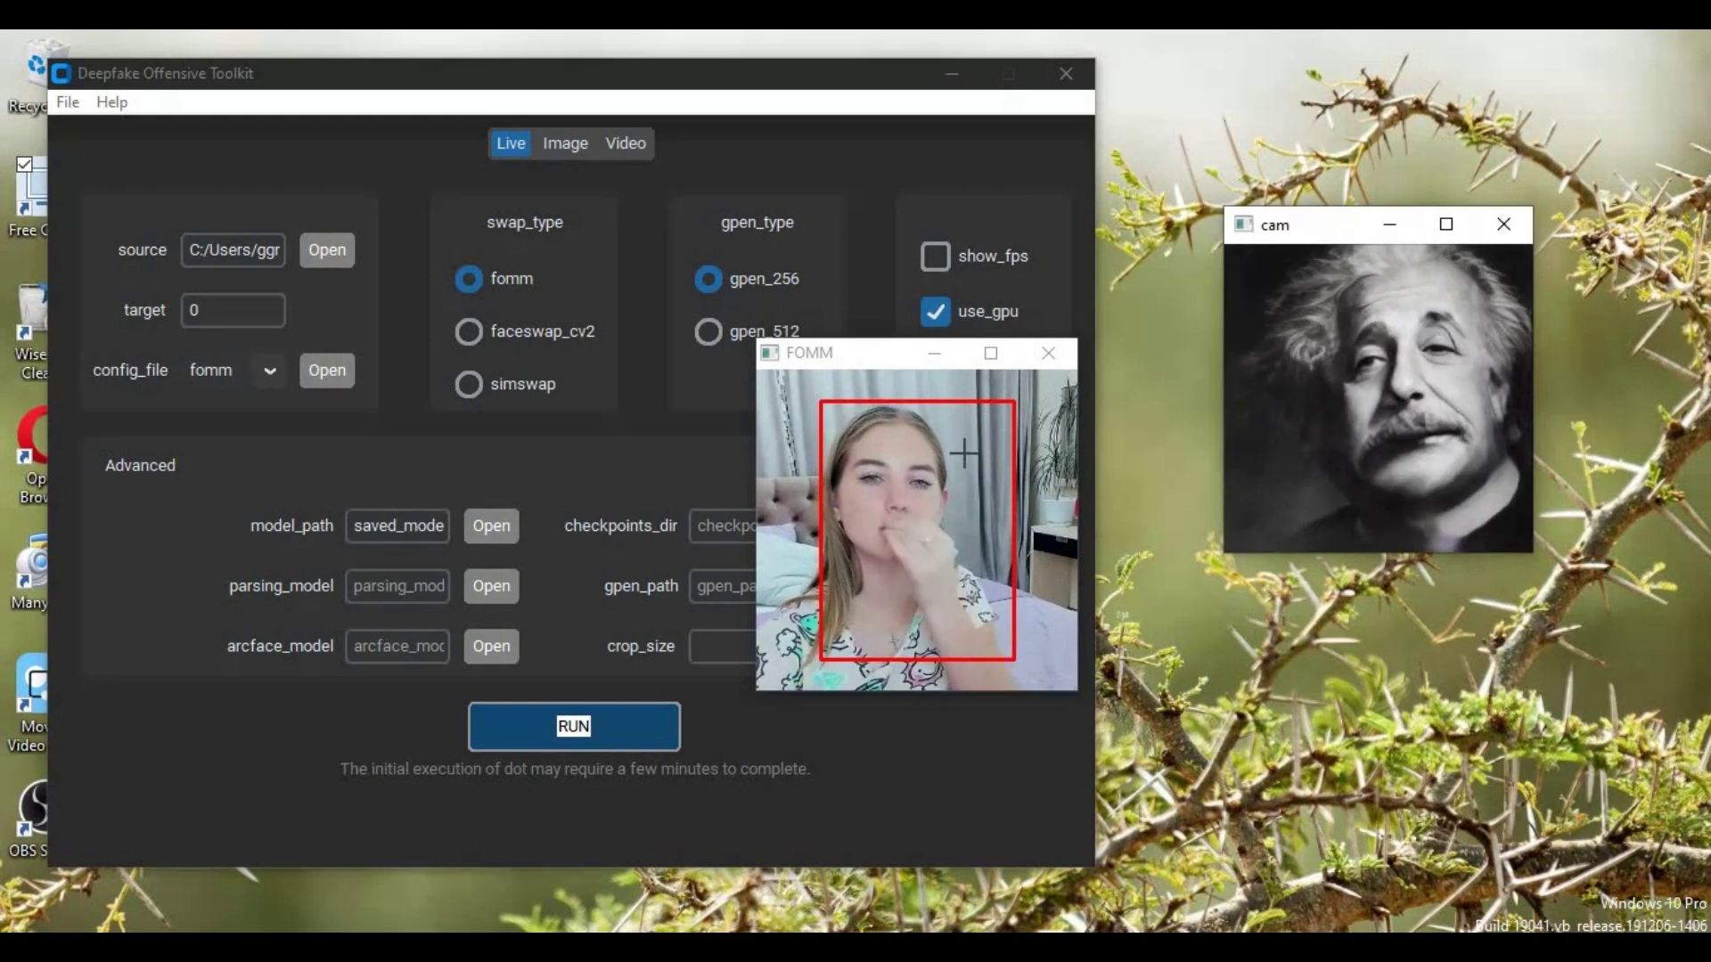
mouse_move(875, 362)
mouse_down()
mouse_move(1082, 505)
mouse_move(1303, 606)
mouse_up()
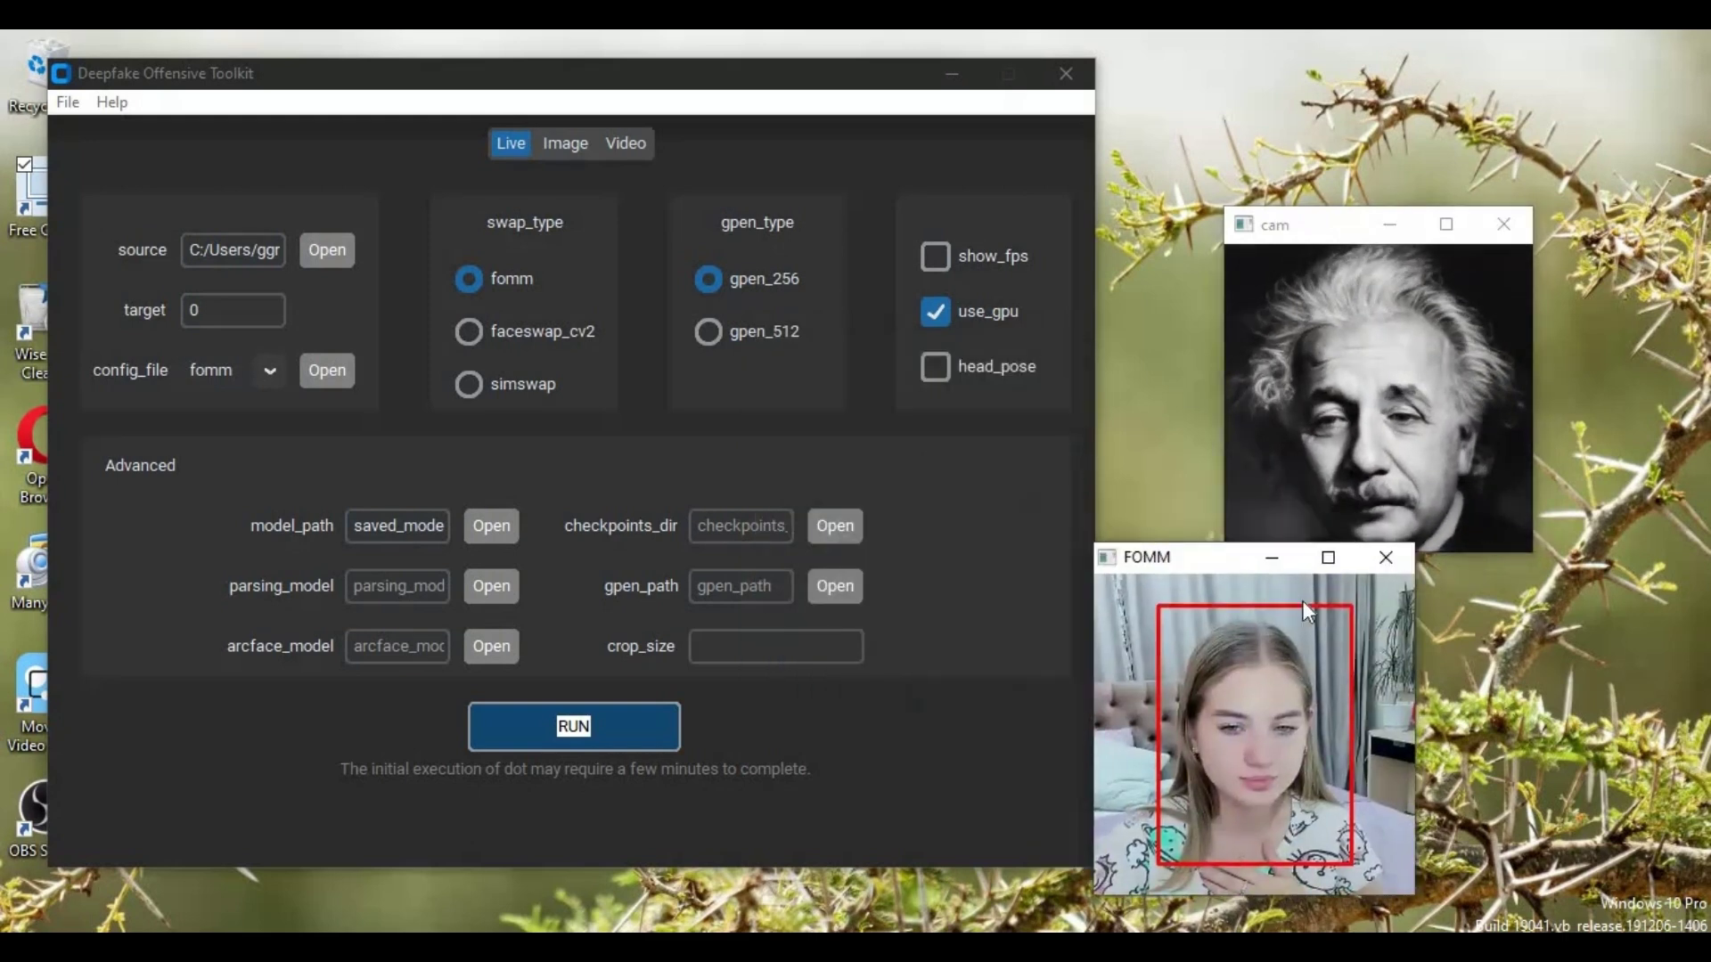
drag(1341, 224, 1258, 100)
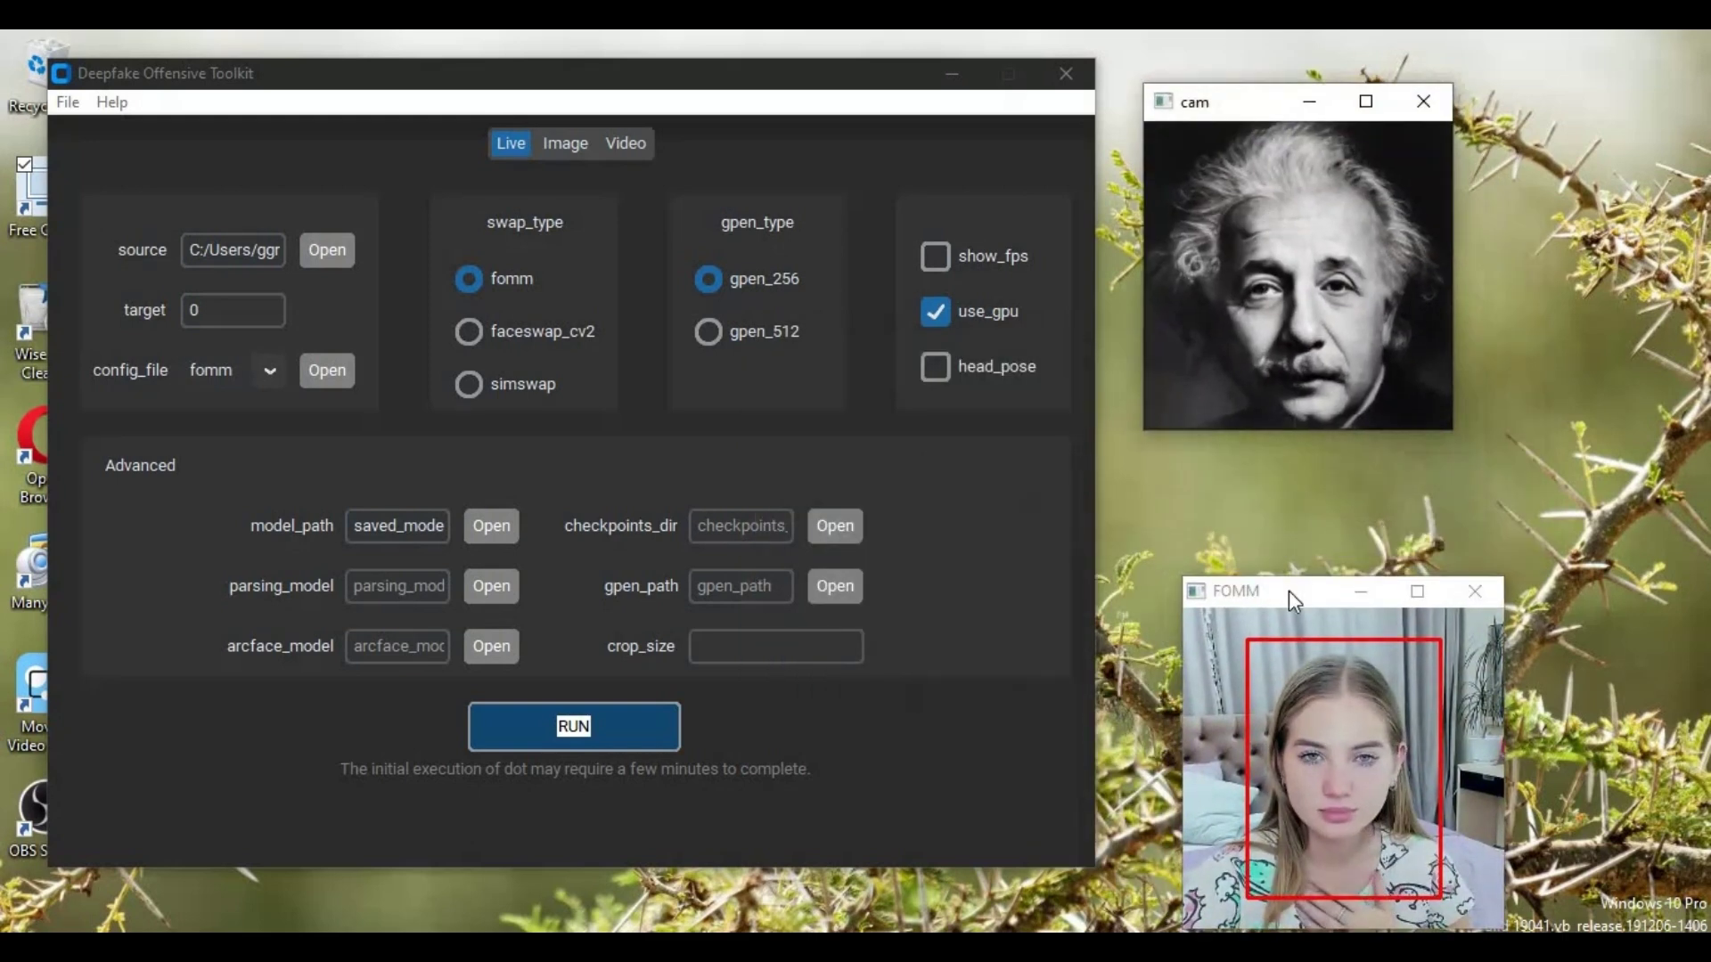
drag(1292, 600, 1264, 505)
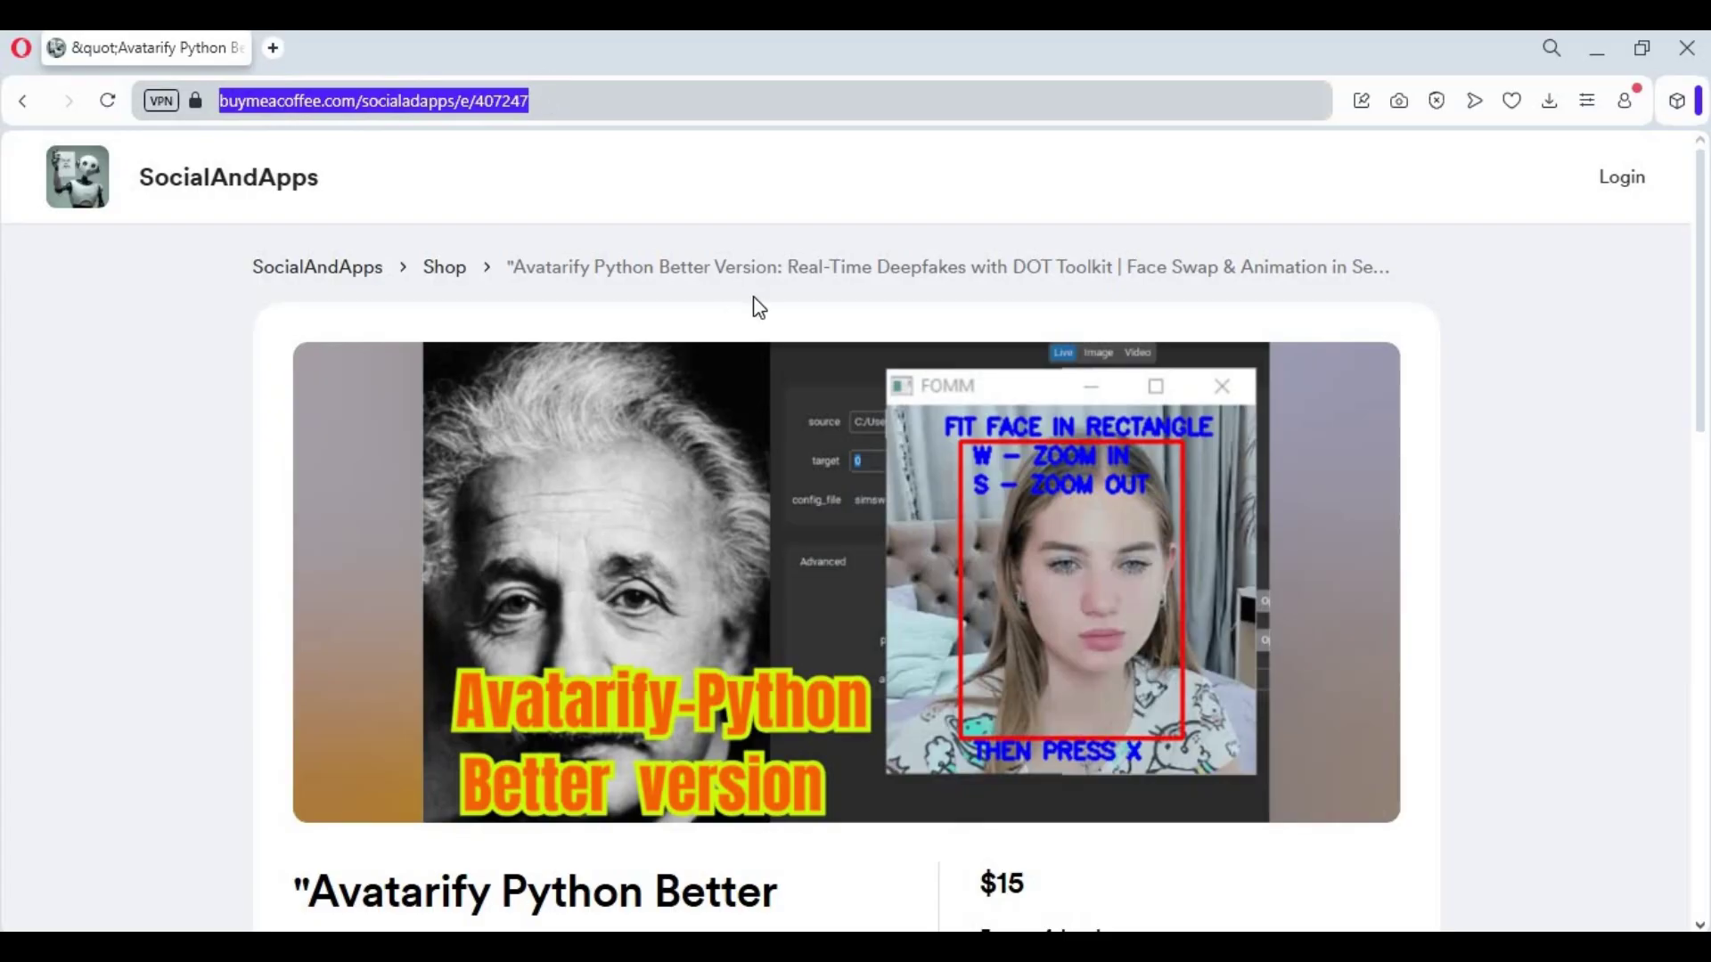
scroll(759, 306, down, 3)
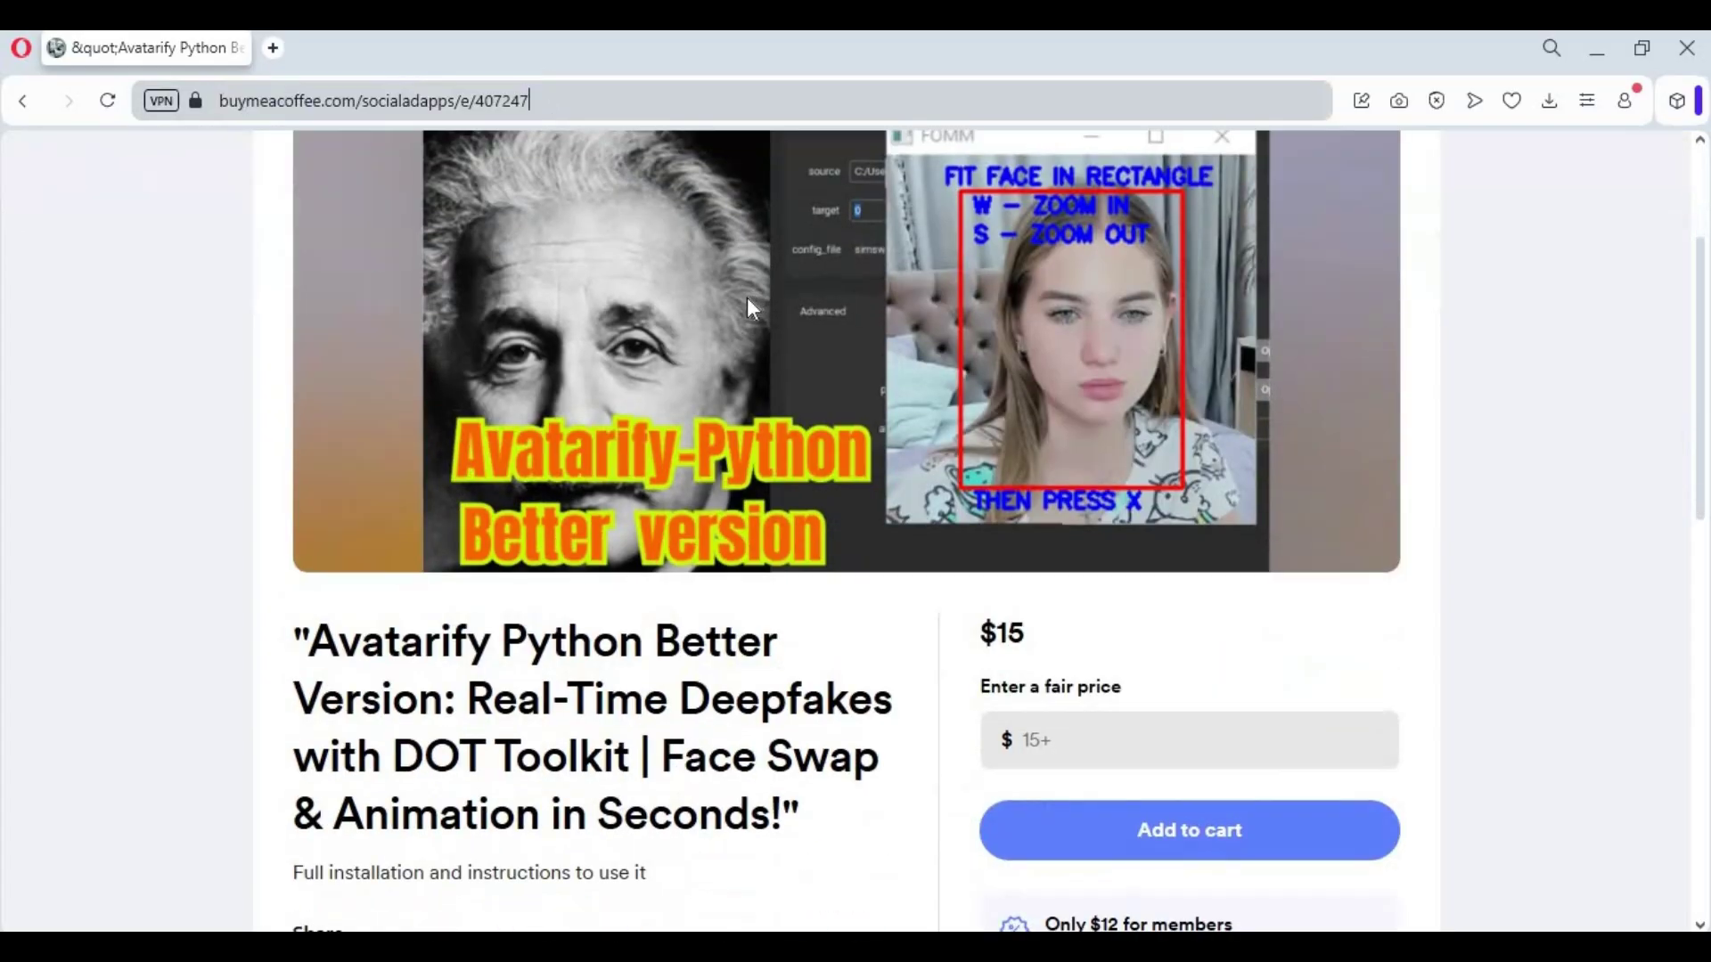
scroll(748, 299, down, 10)
scroll(747, 310, up, 1)
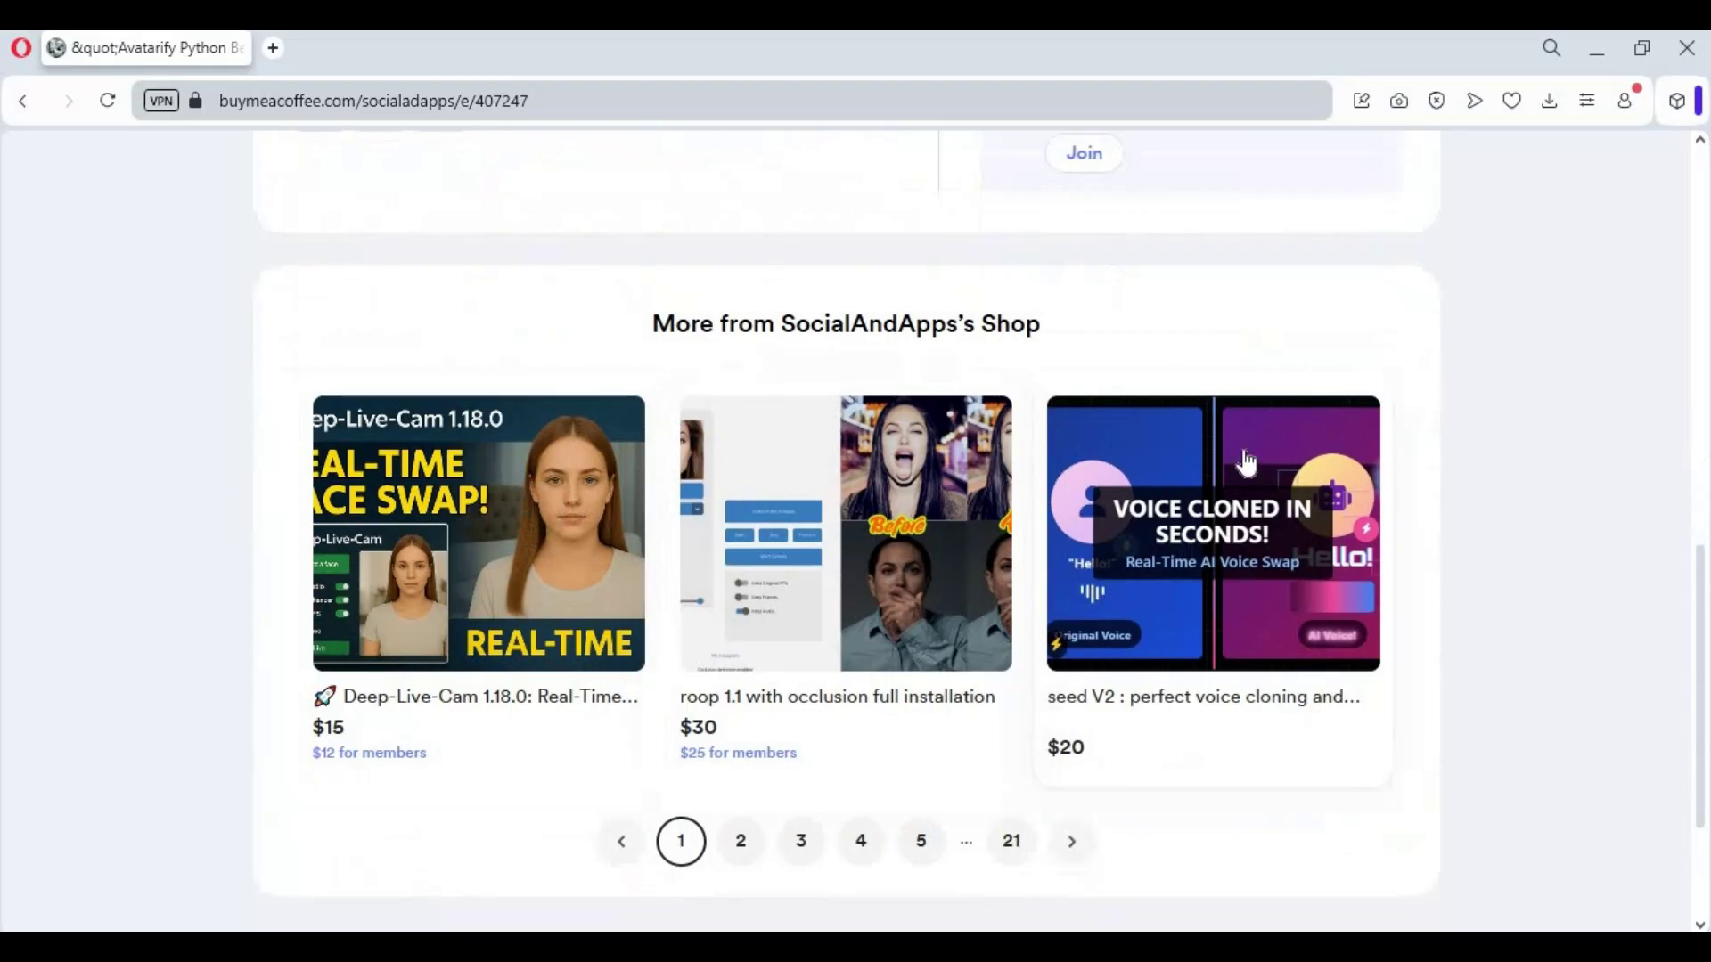
scroll(1246, 454, up, 10)
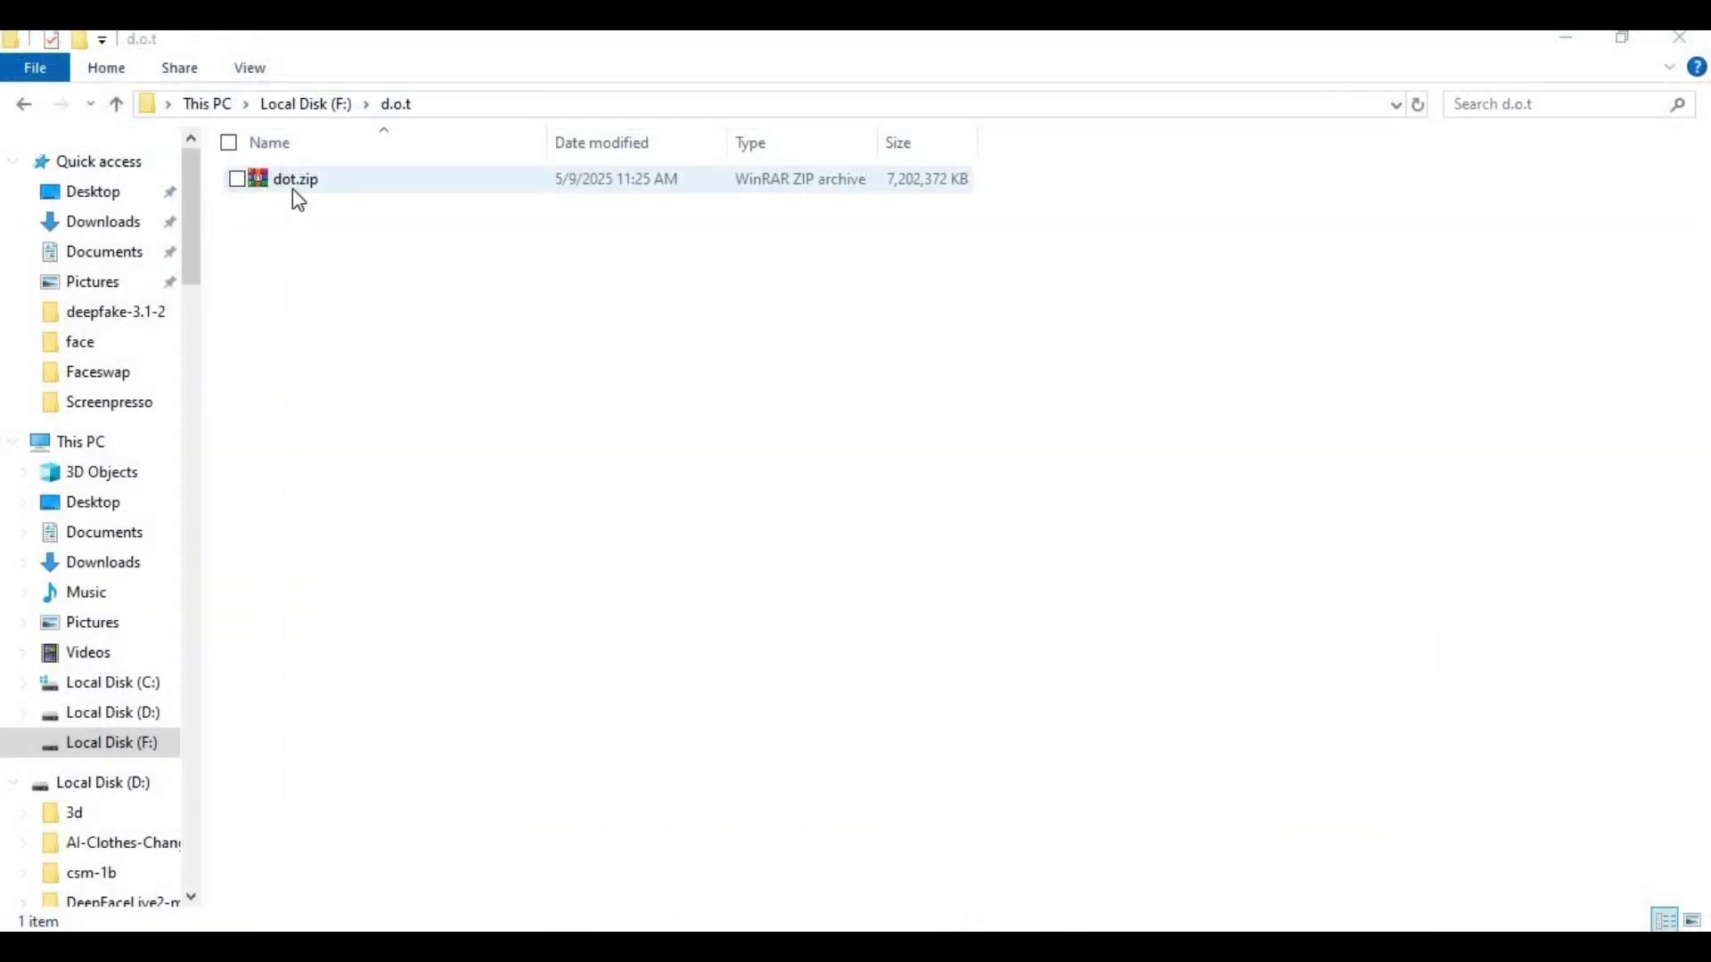
Extract dot.zip into the current folder with 7-Zip's Extract Here
click(239, 188)
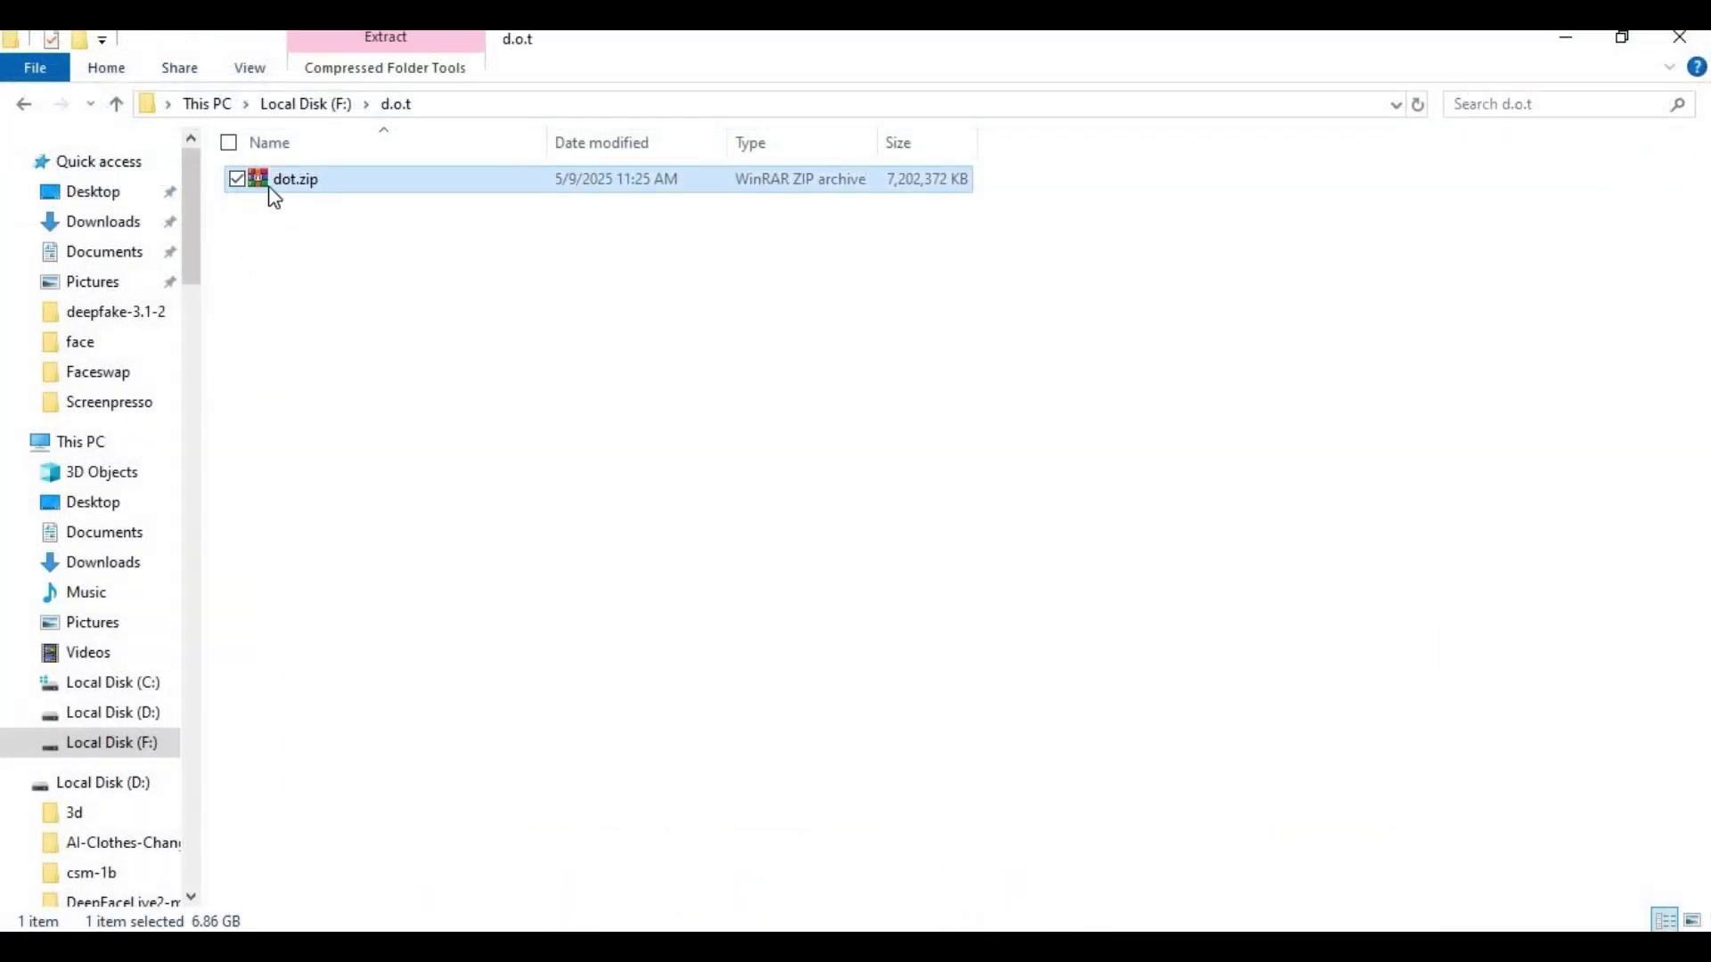
right_click(274, 196)
mouse_move(350, 372)
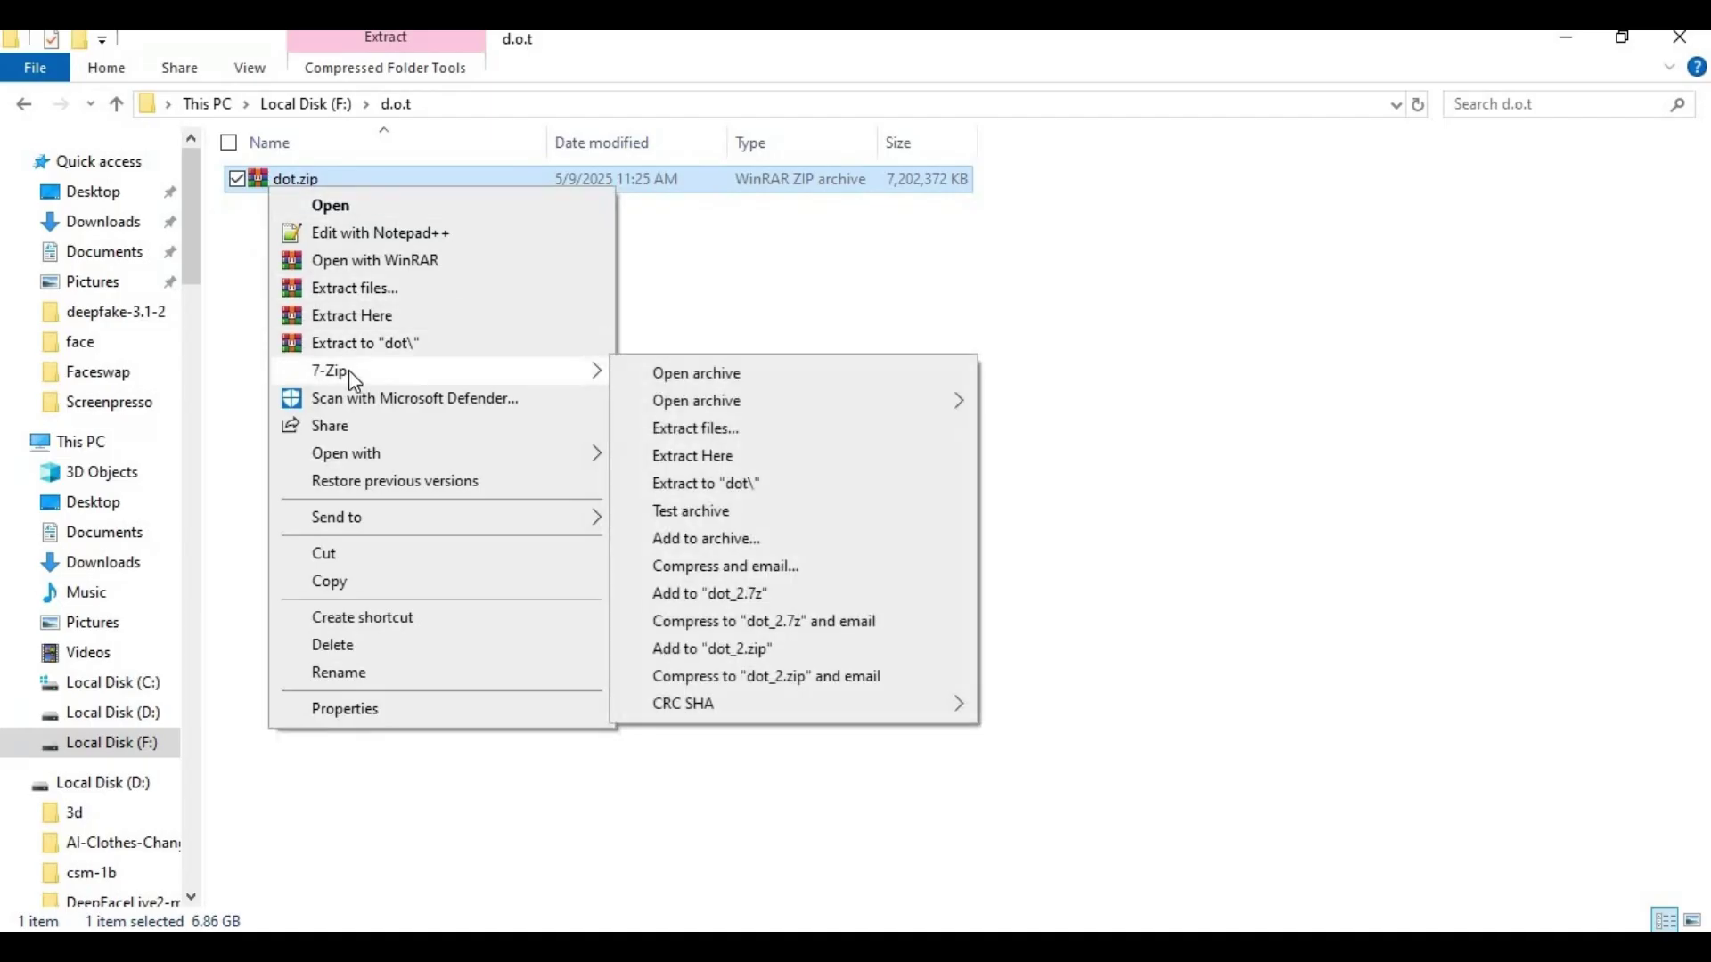
click(705, 455)
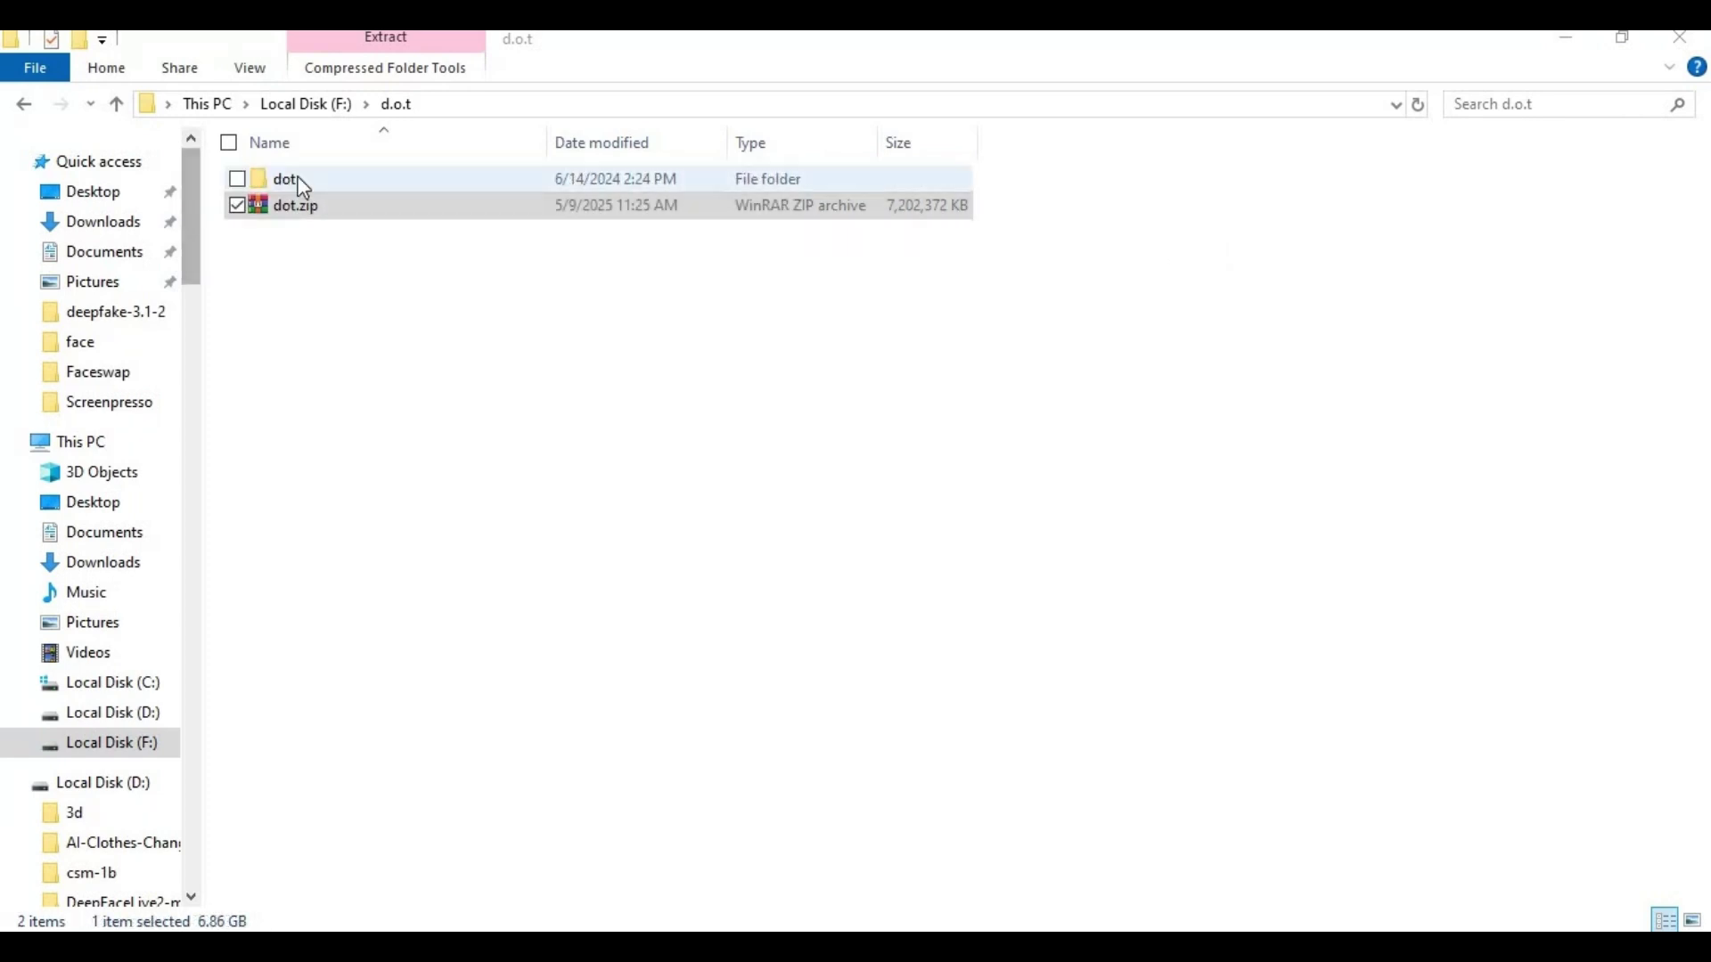
Open the extracted dot folder and select dot.exe in its file list
double_click(277, 192)
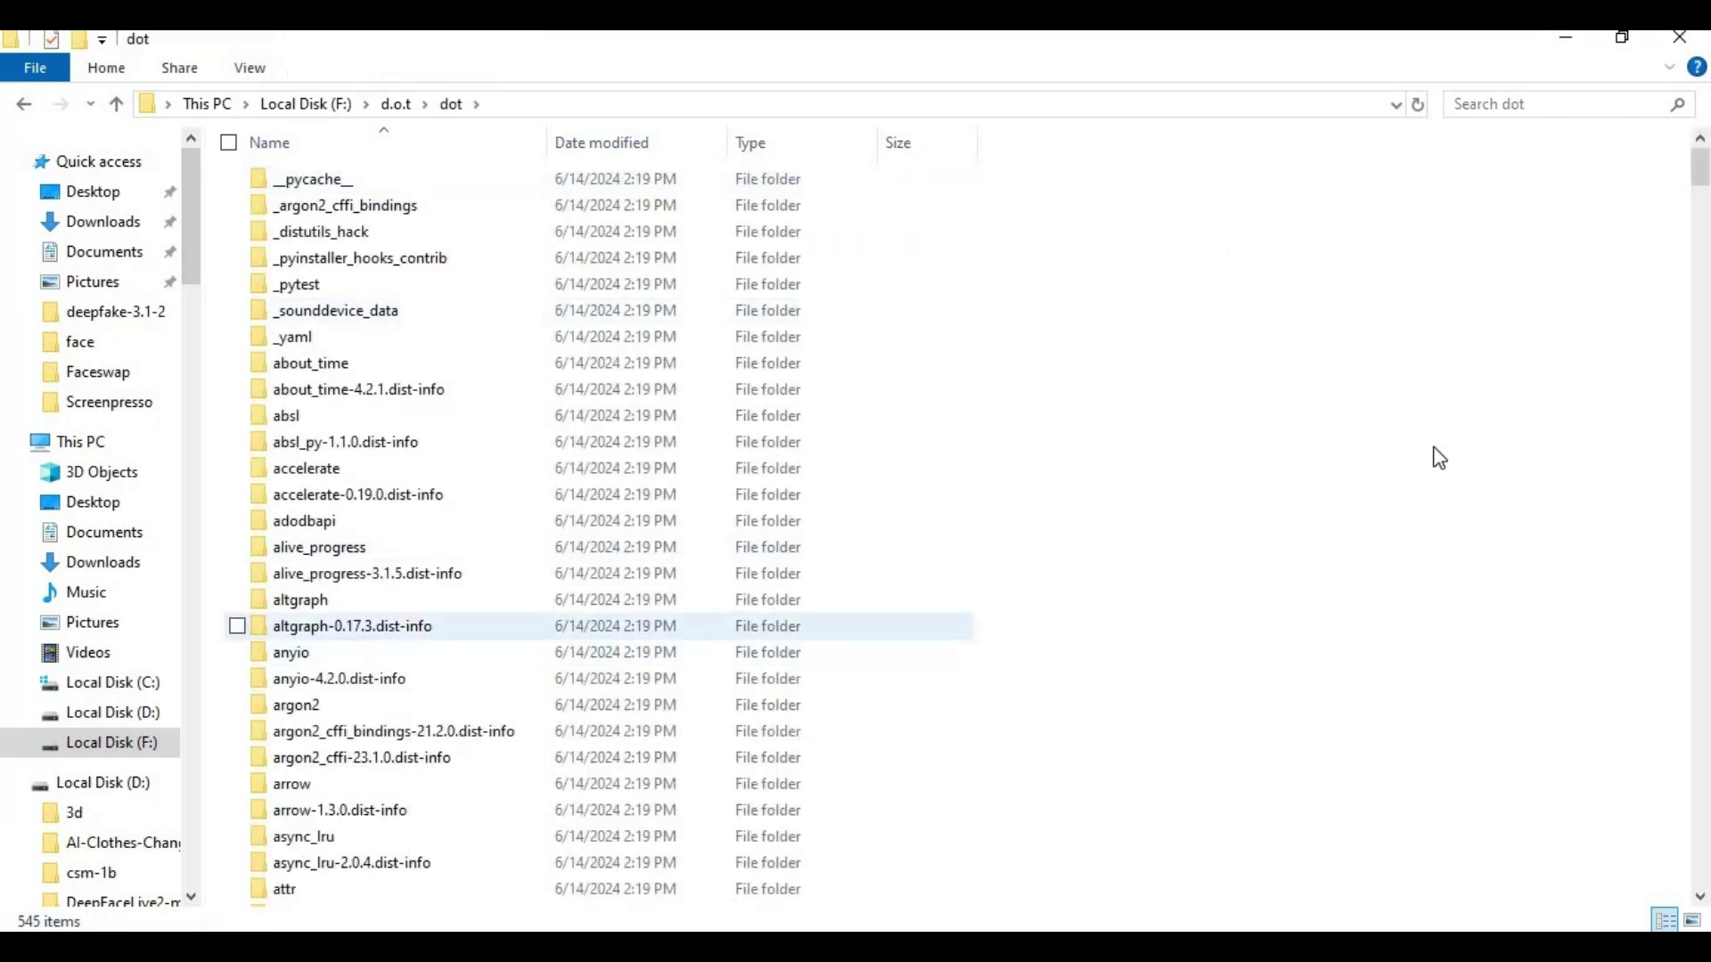
scroll(1435, 452, down, 8)
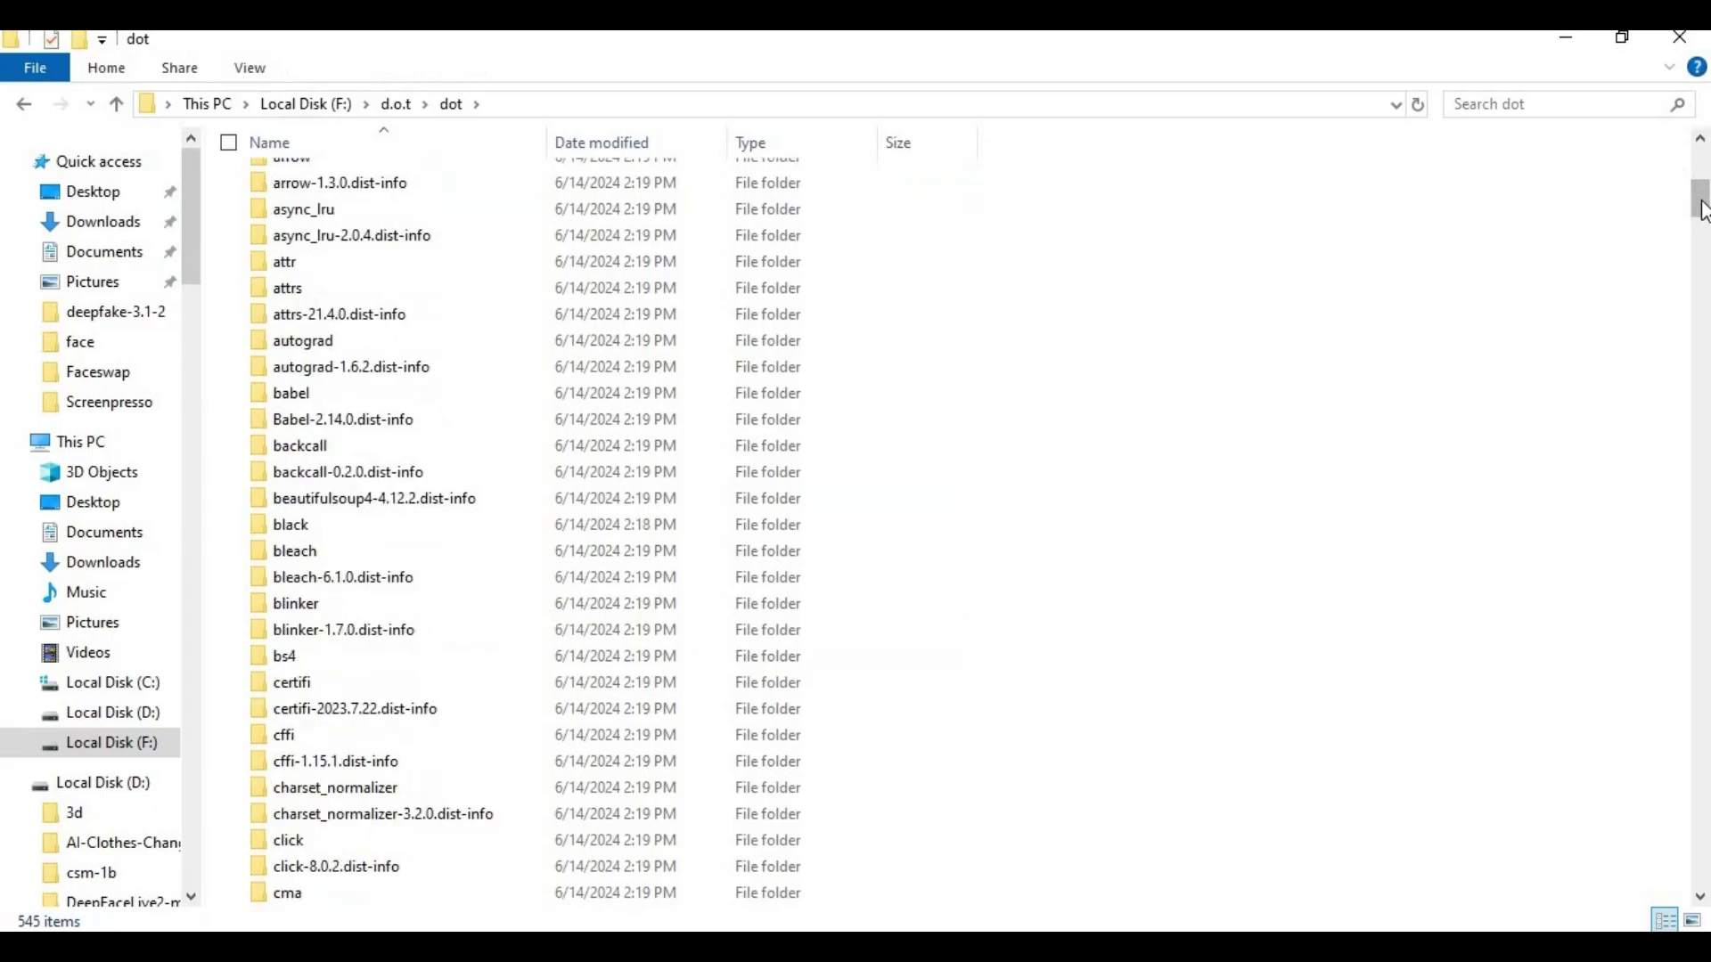
click(1704, 473)
drag(1704, 473, 1230, 606)
scroll(668, 660, down, 20)
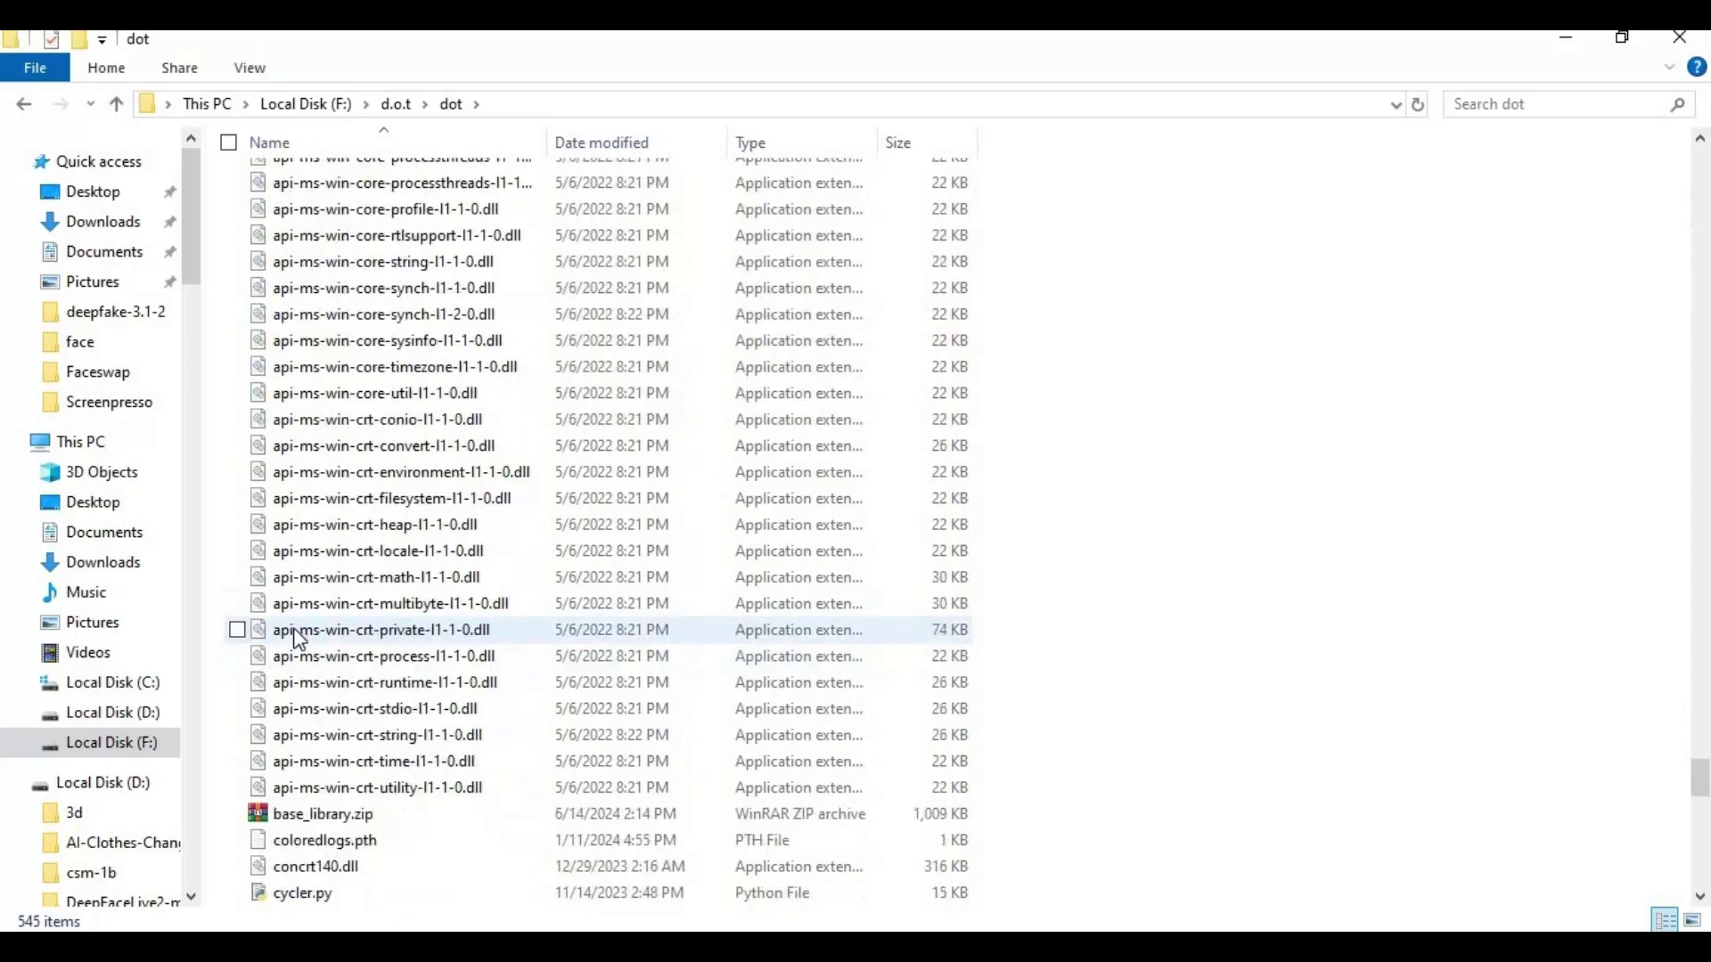
scroll(489, 672, down, 7)
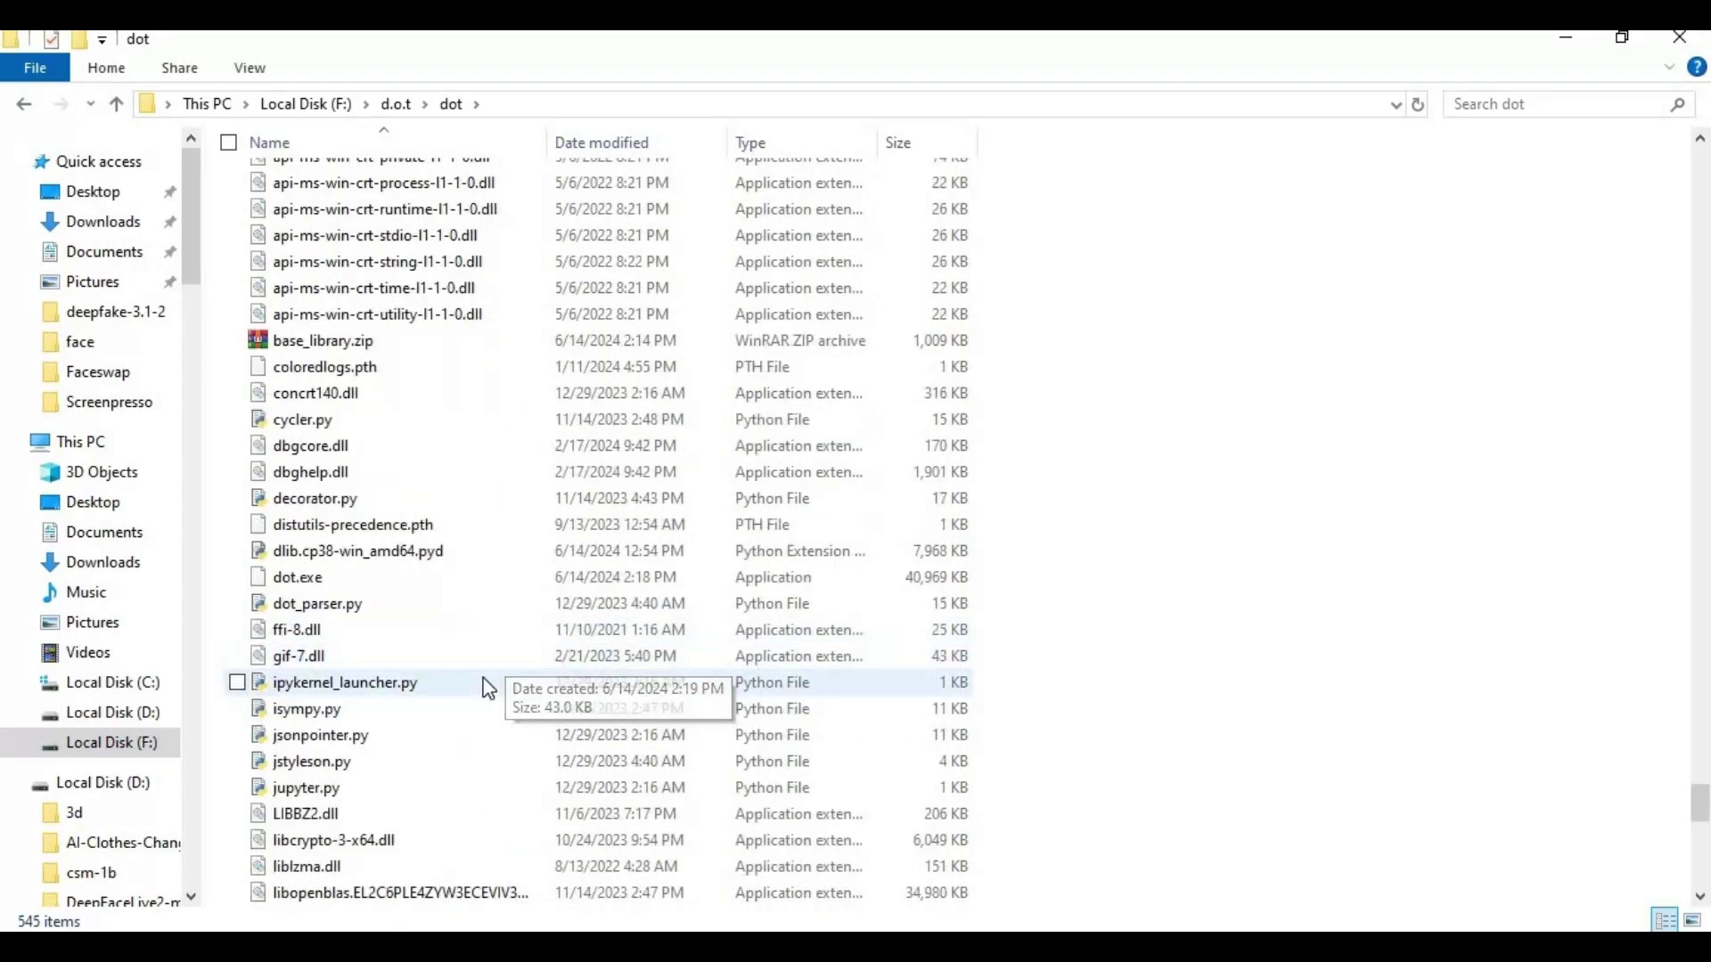
scroll(489, 687, down, 10)
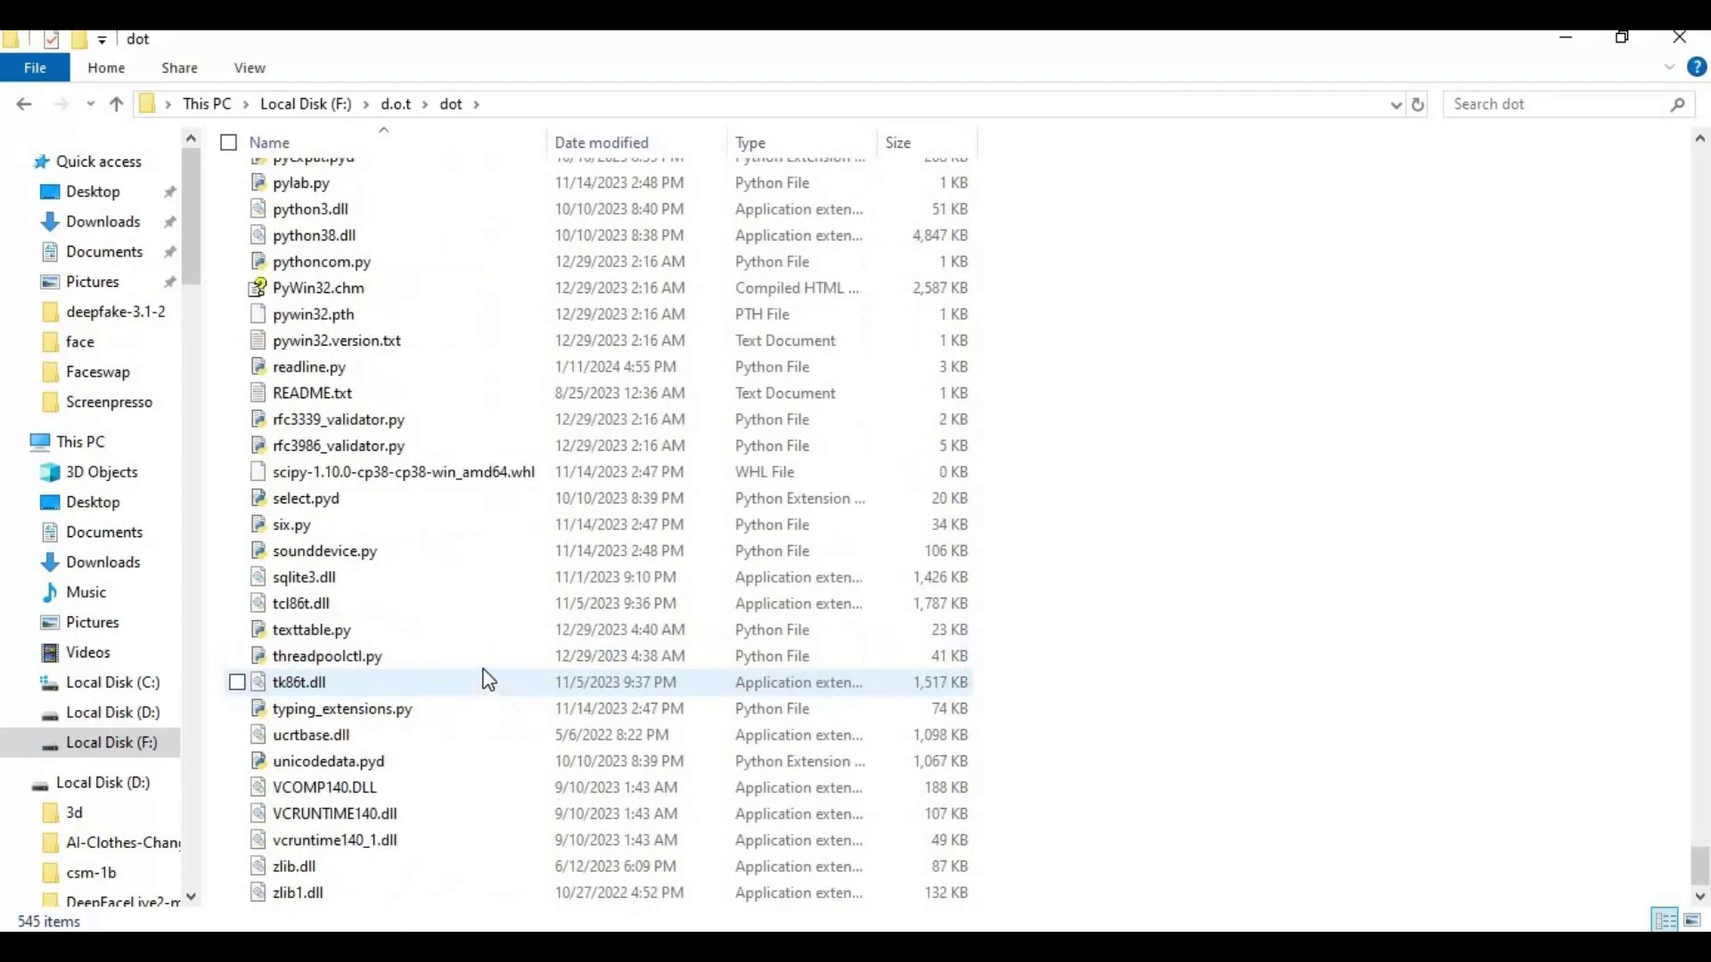
scroll(489, 682, up, 7)
scroll(489, 680, up, 7)
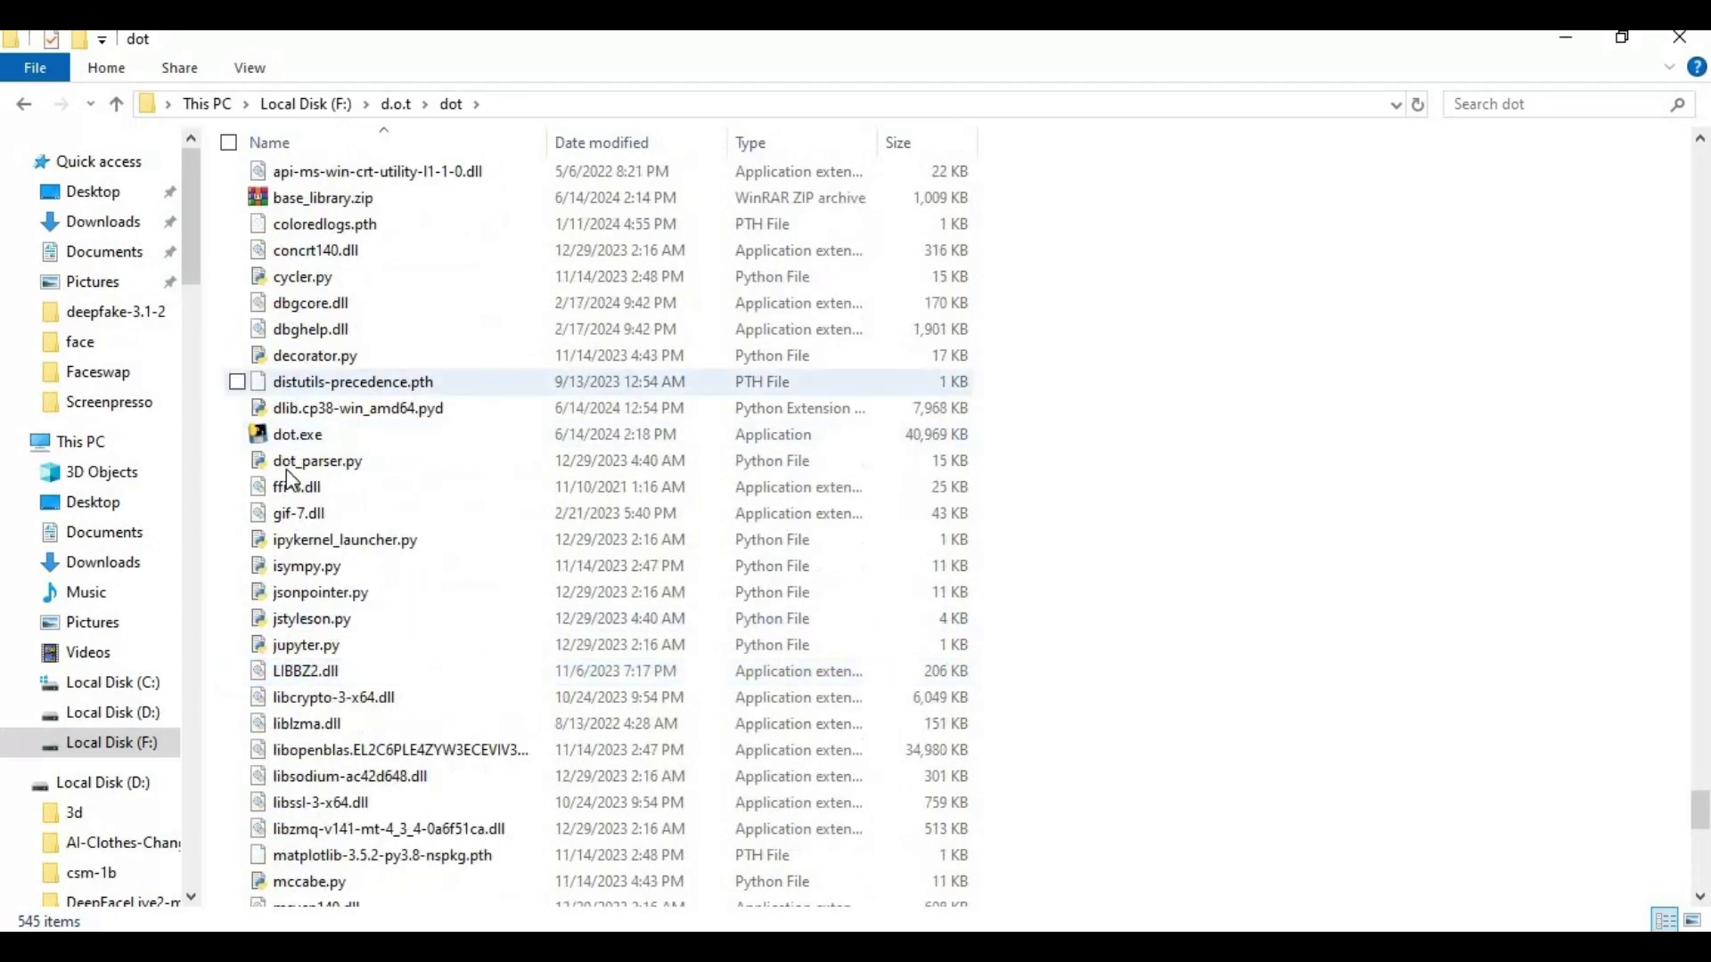
click(254, 435)
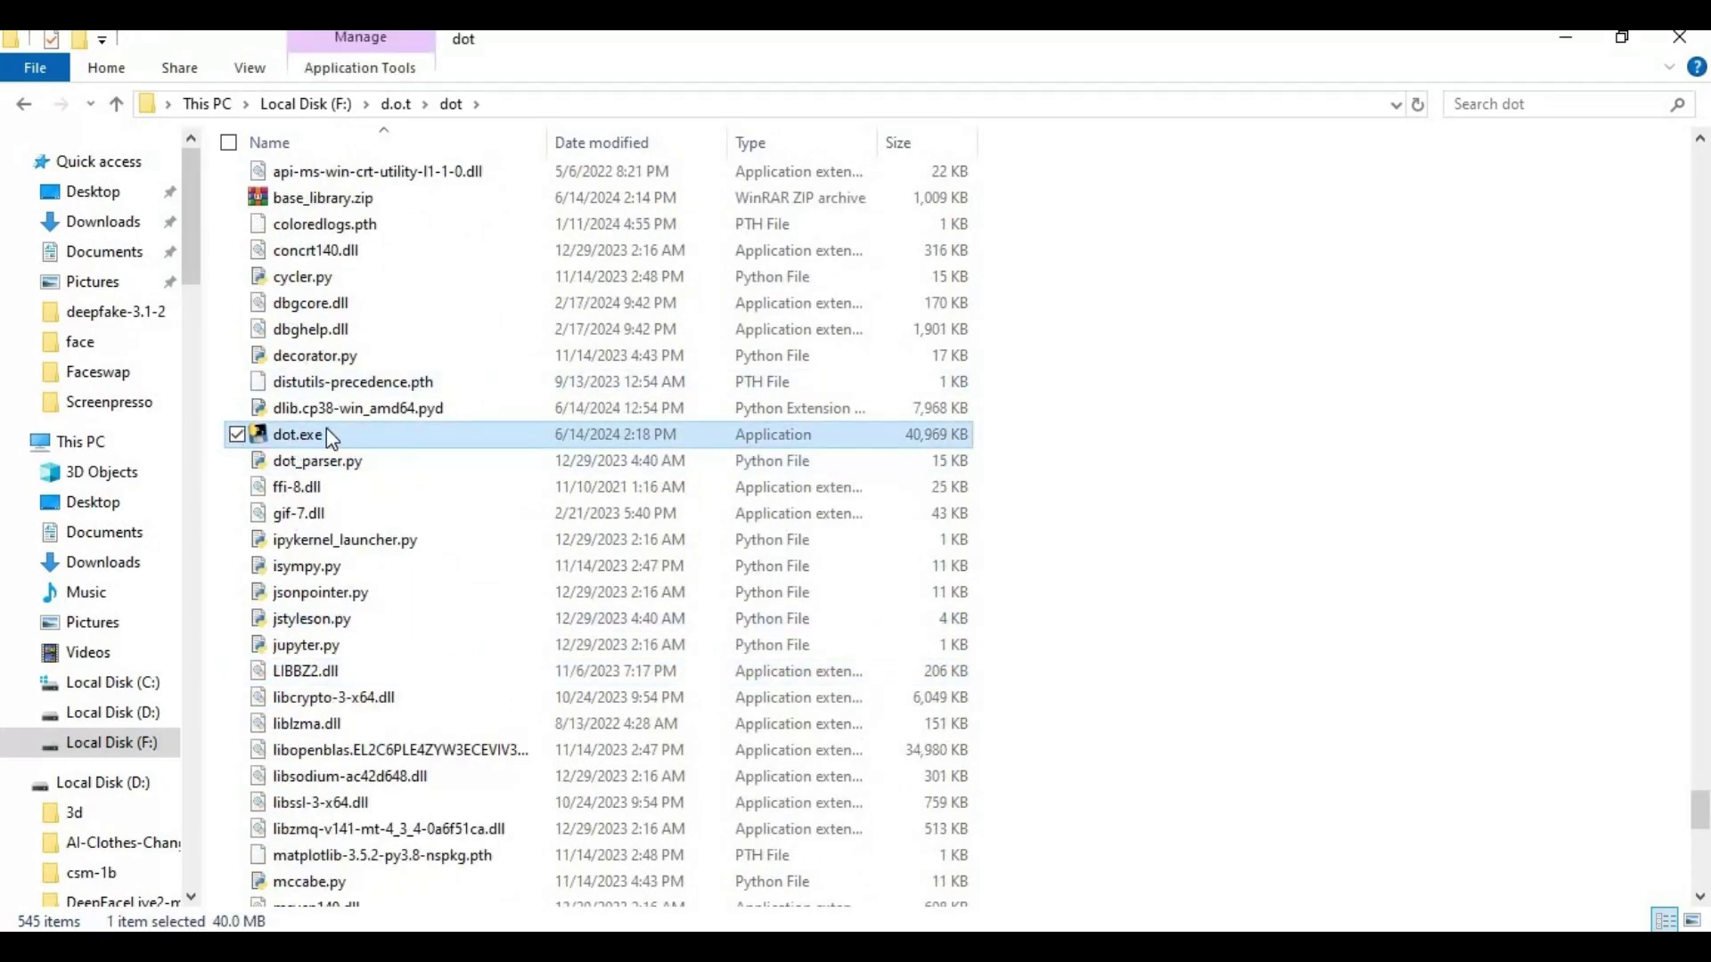
Launch dot.exe and choose More info on the SmartScreen warning
double_click(329, 437)
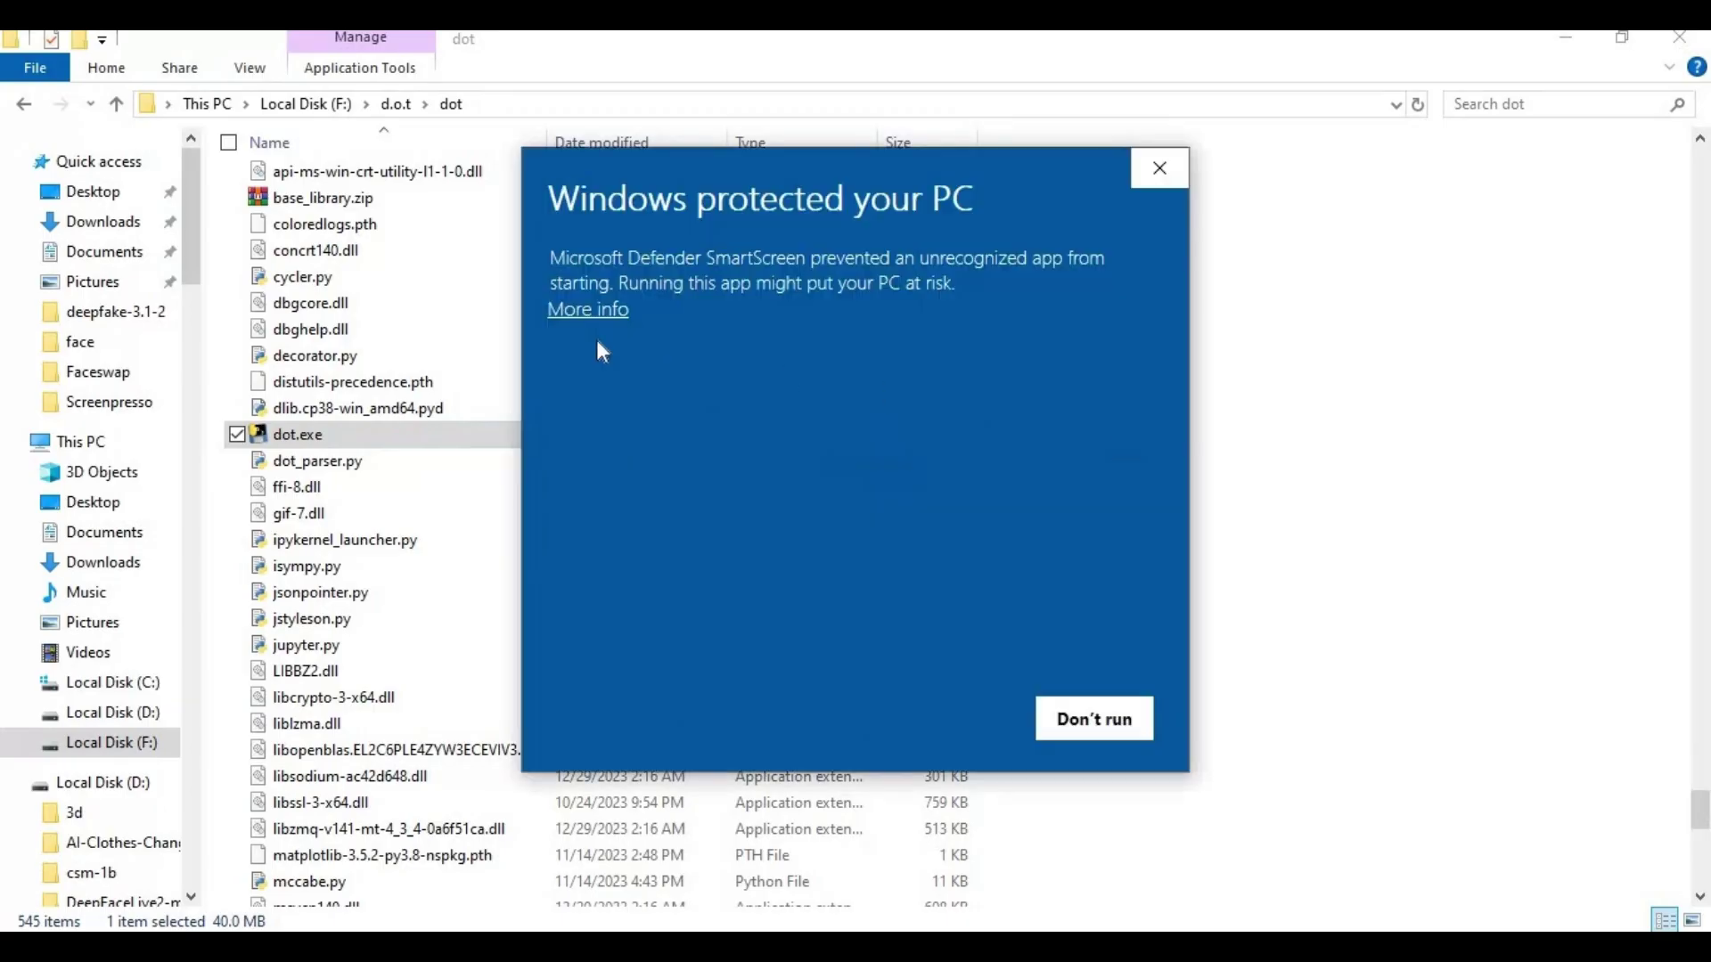
click(573, 312)
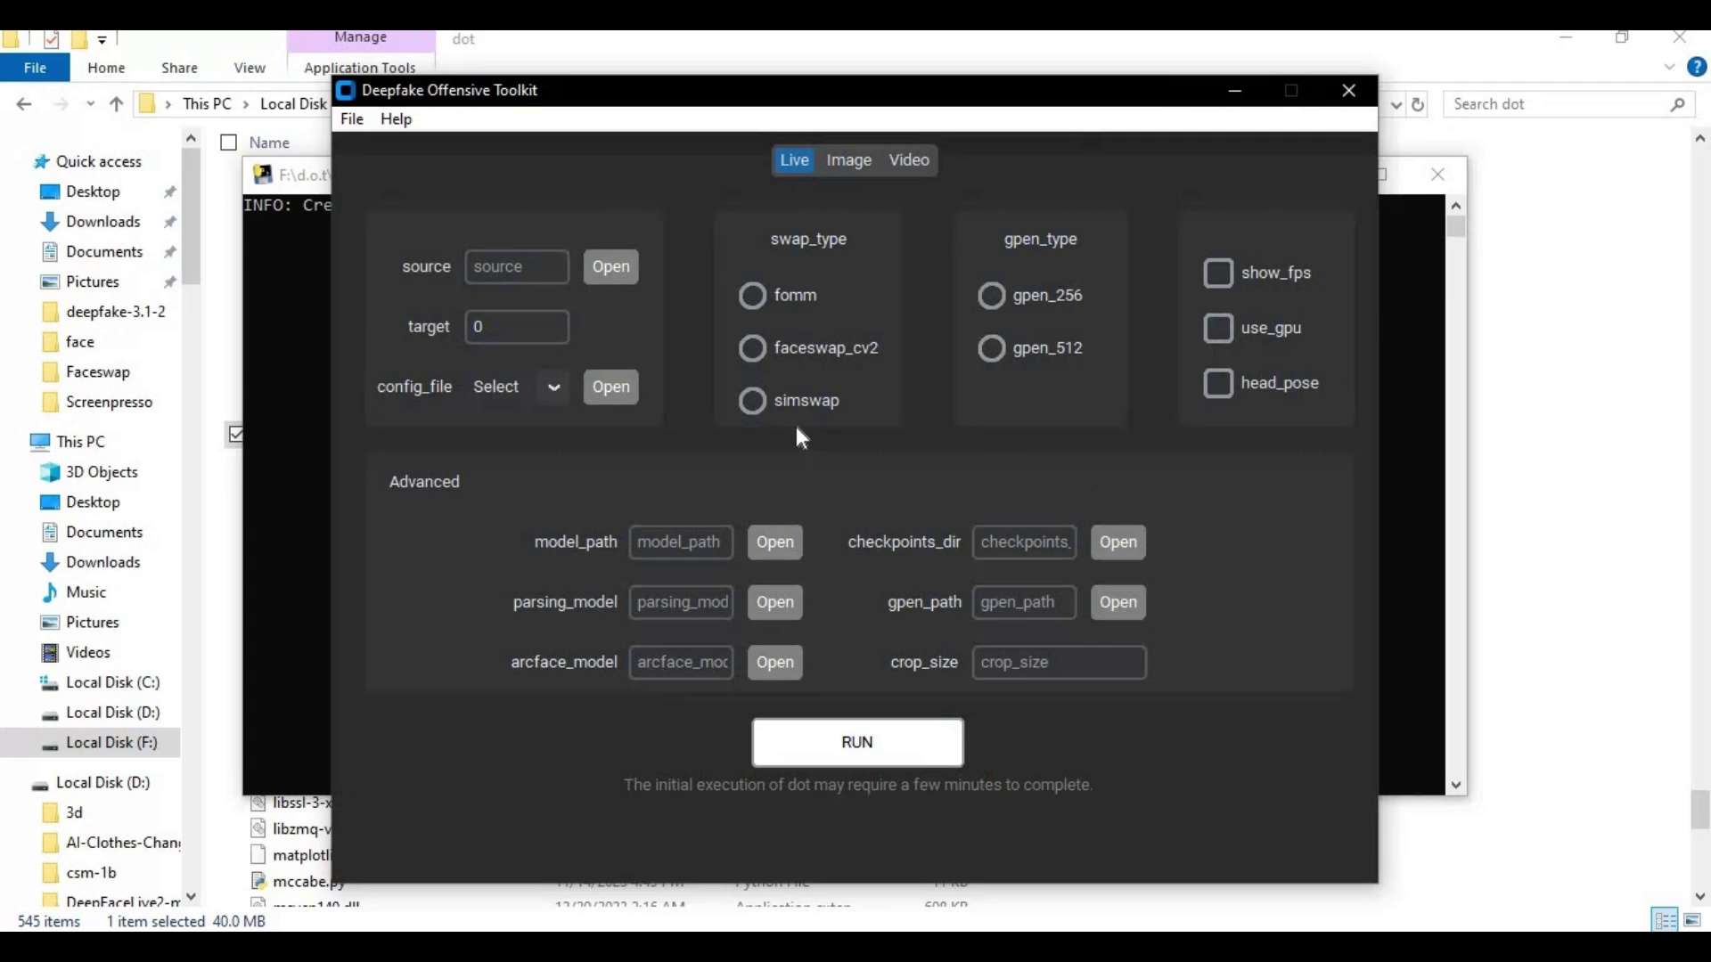
Look over the Image and Video modes, then set images.jpg as the Live source image
click(849, 162)
click(909, 163)
click(792, 163)
click(627, 257)
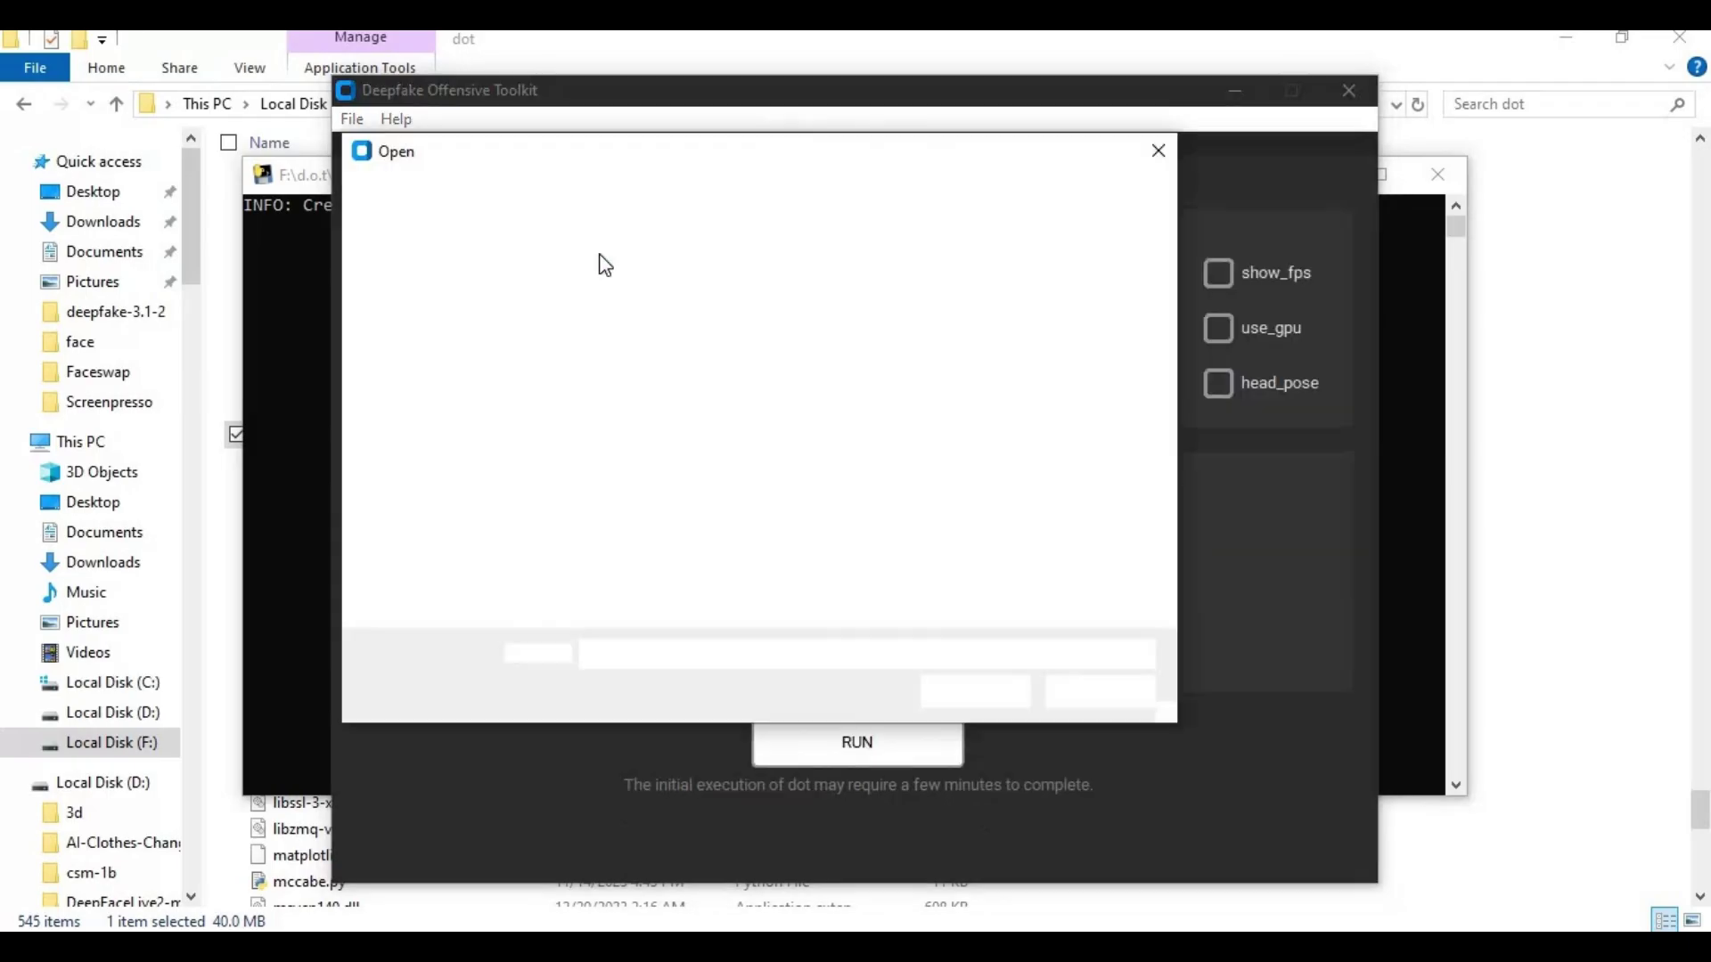
scroll(784, 450, down, 2)
scroll(788, 453, down, 5)
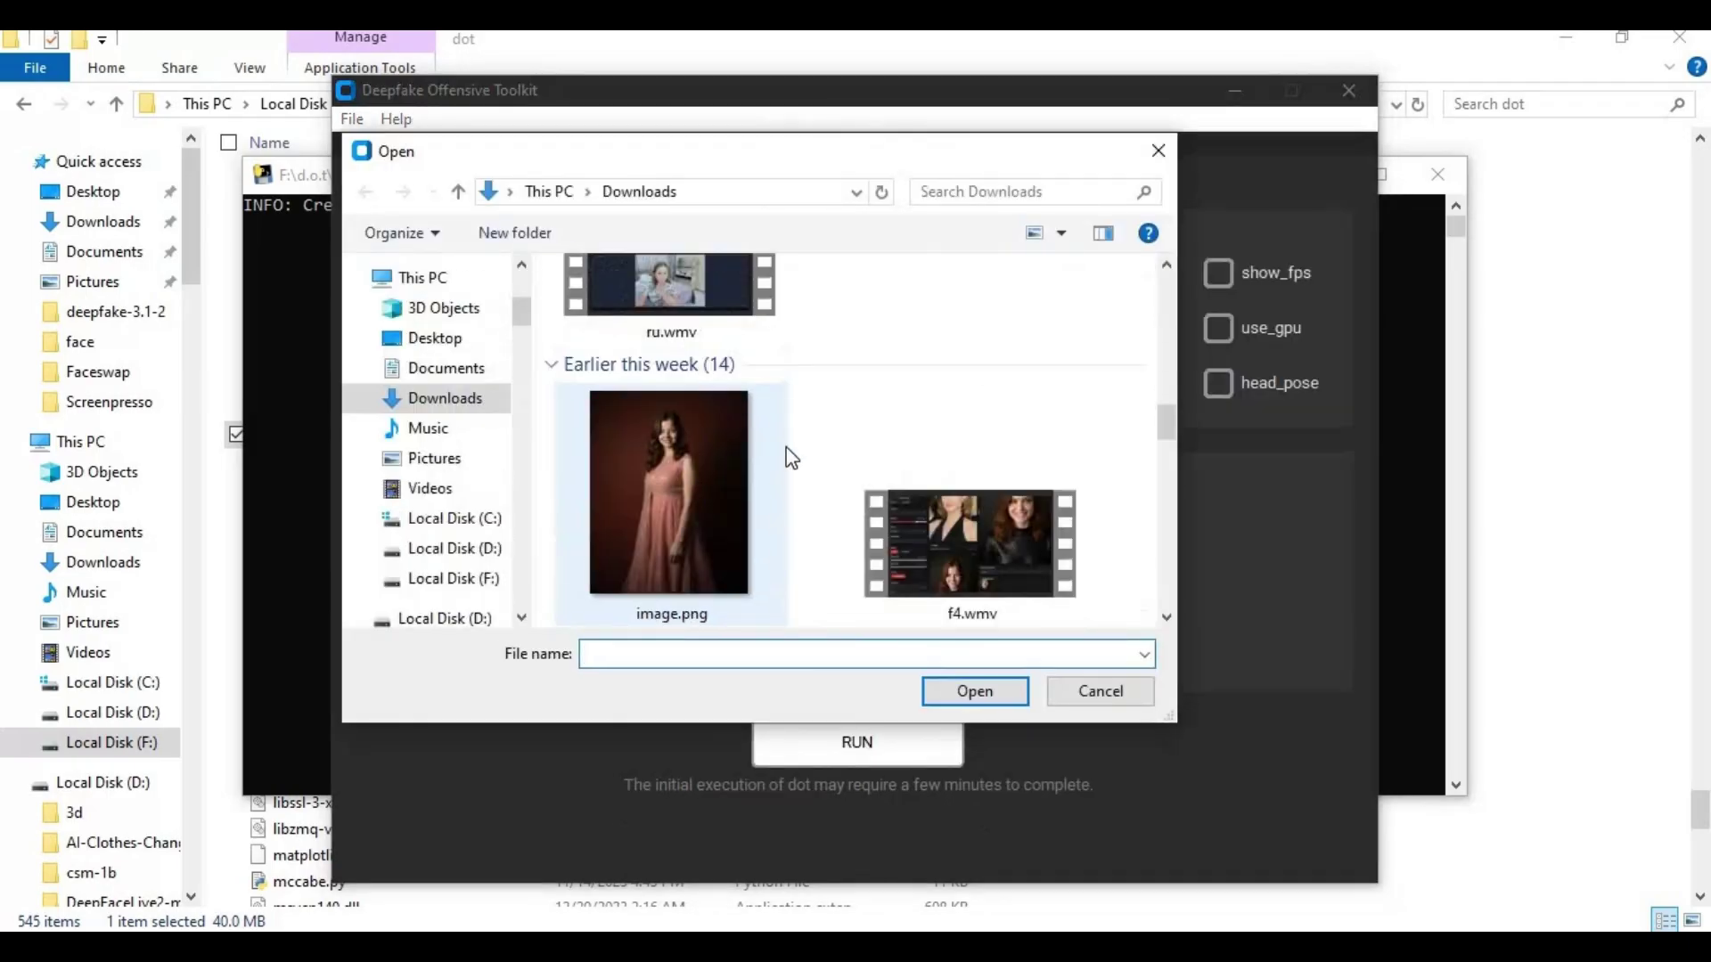
double_click(784, 454)
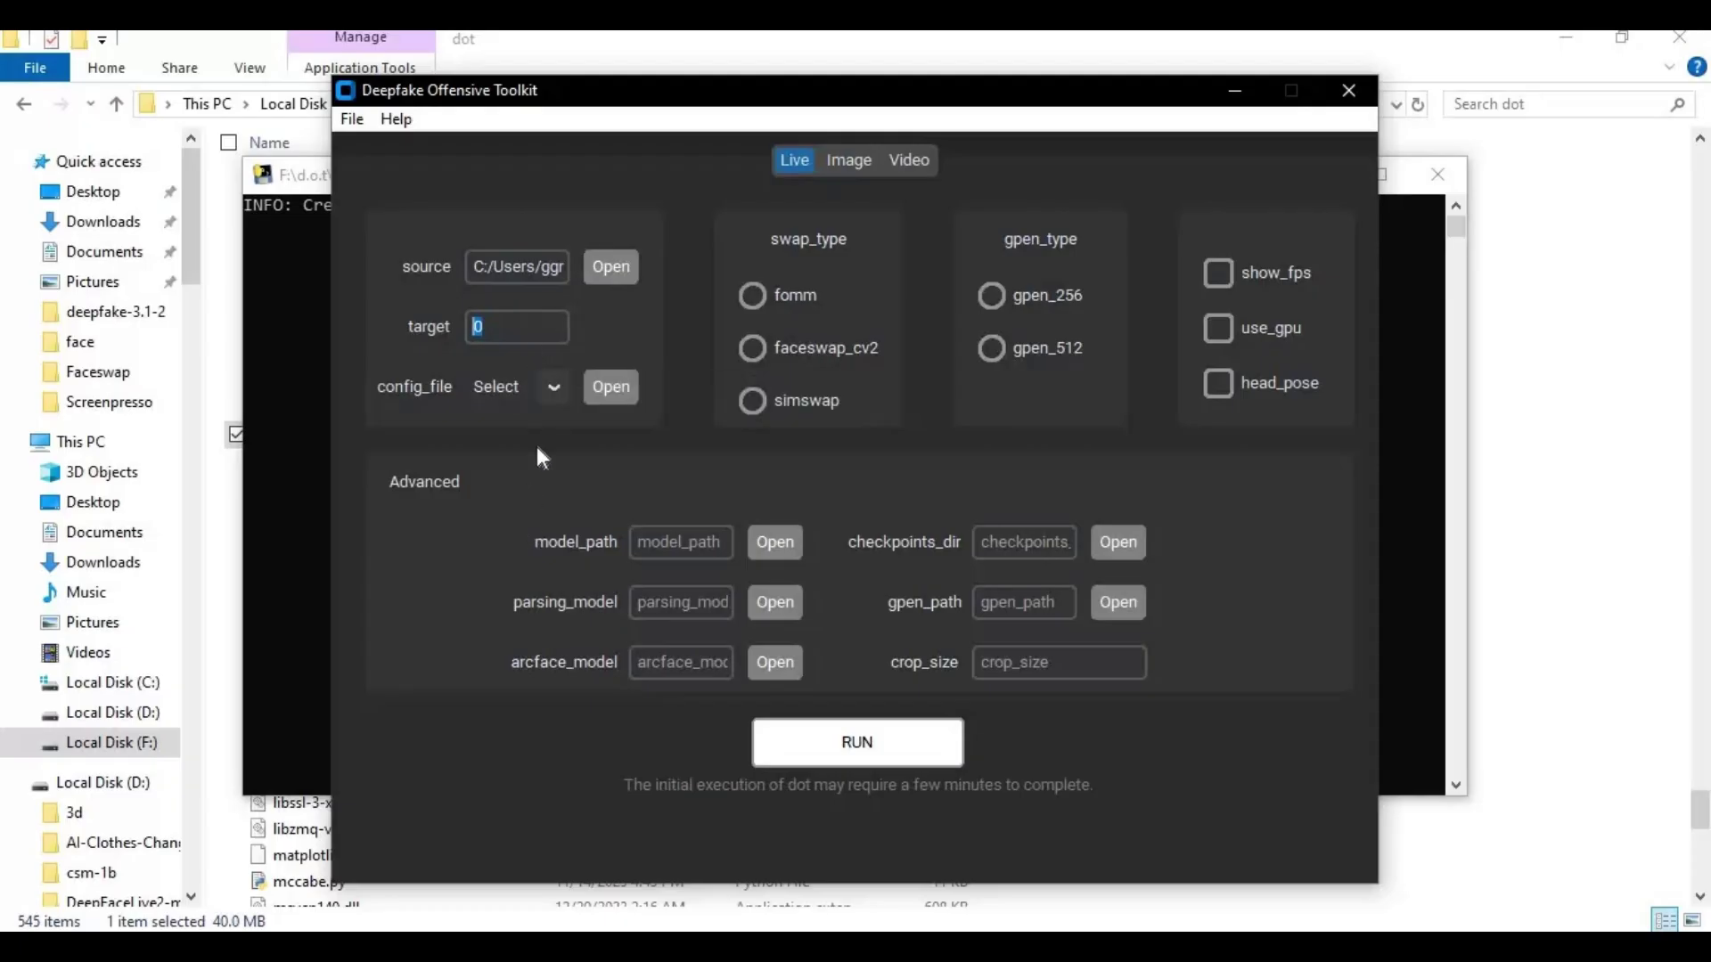
Run a live simswaphq deepfake with gpen_256 on the GPU and bring up its cam window
click(554, 389)
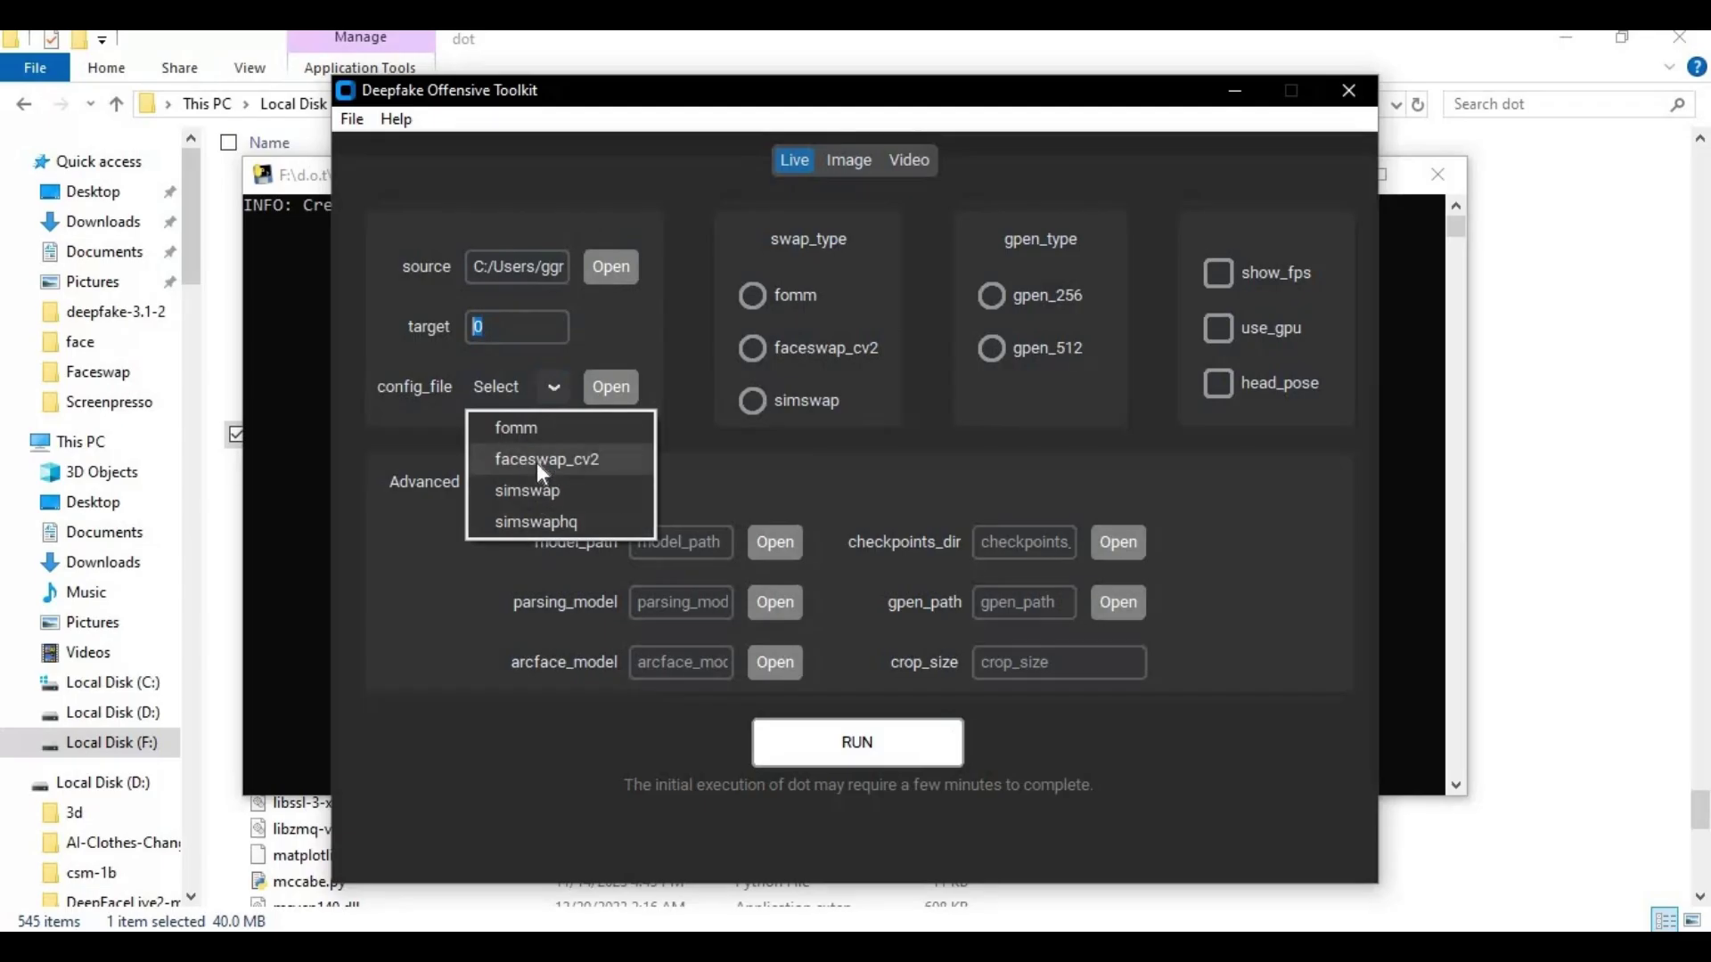
click(533, 522)
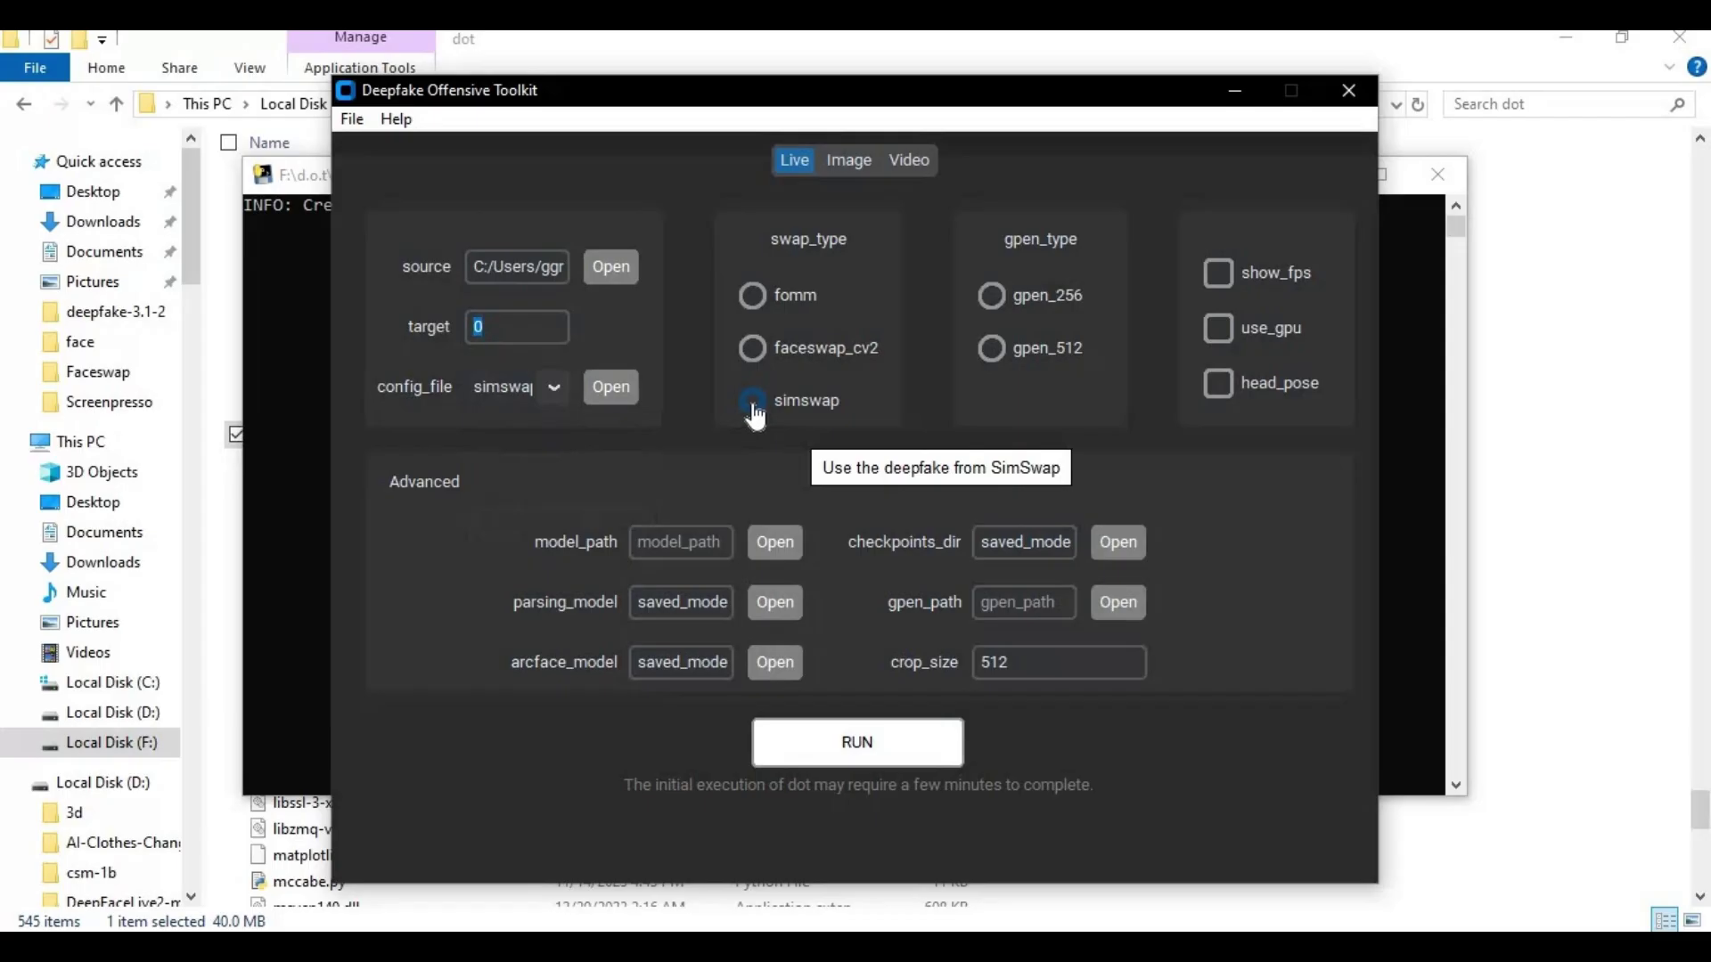
click(993, 300)
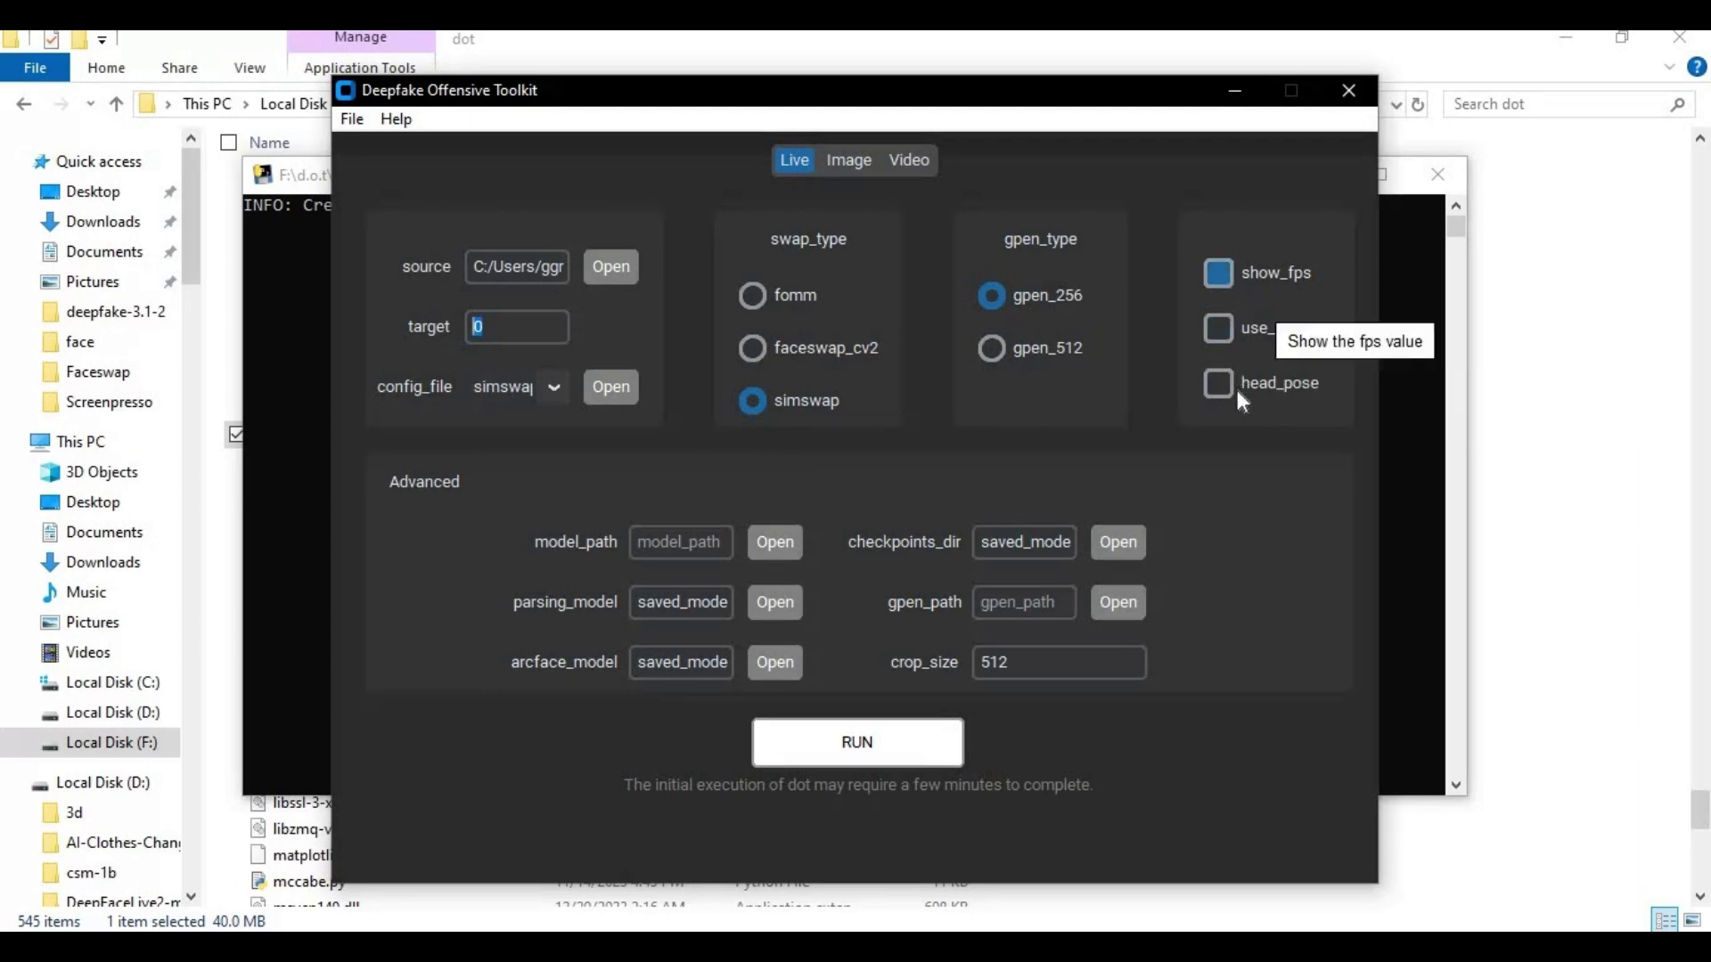
click(1219, 335)
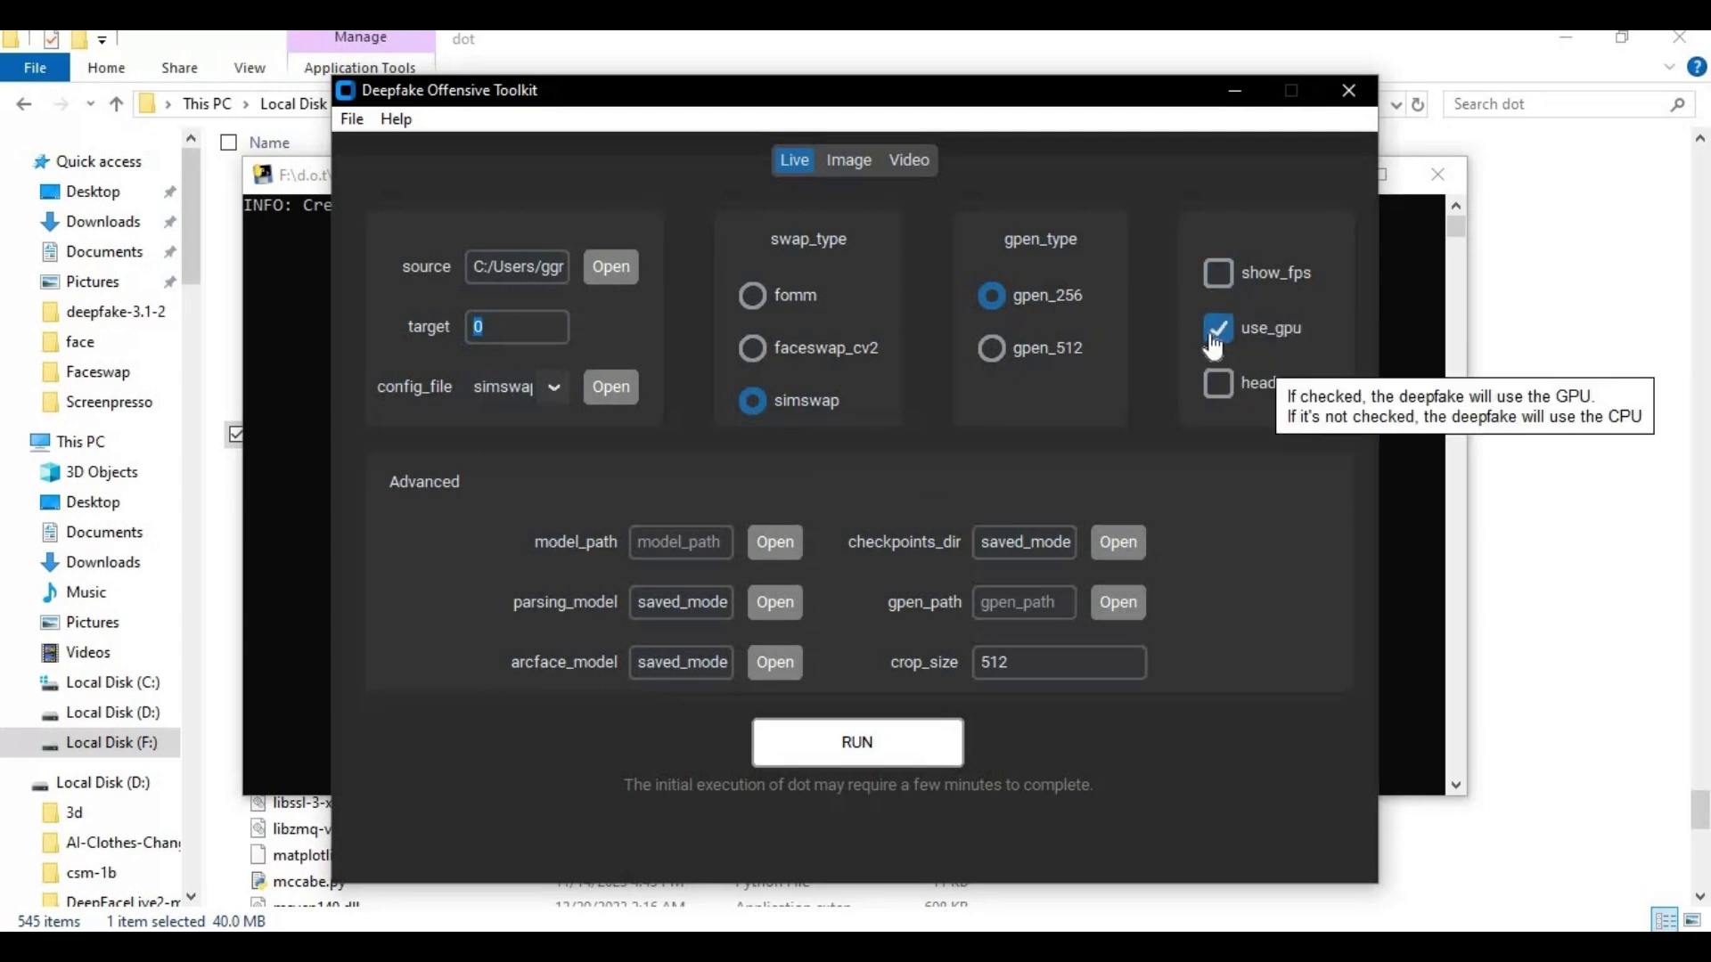
click(892, 753)
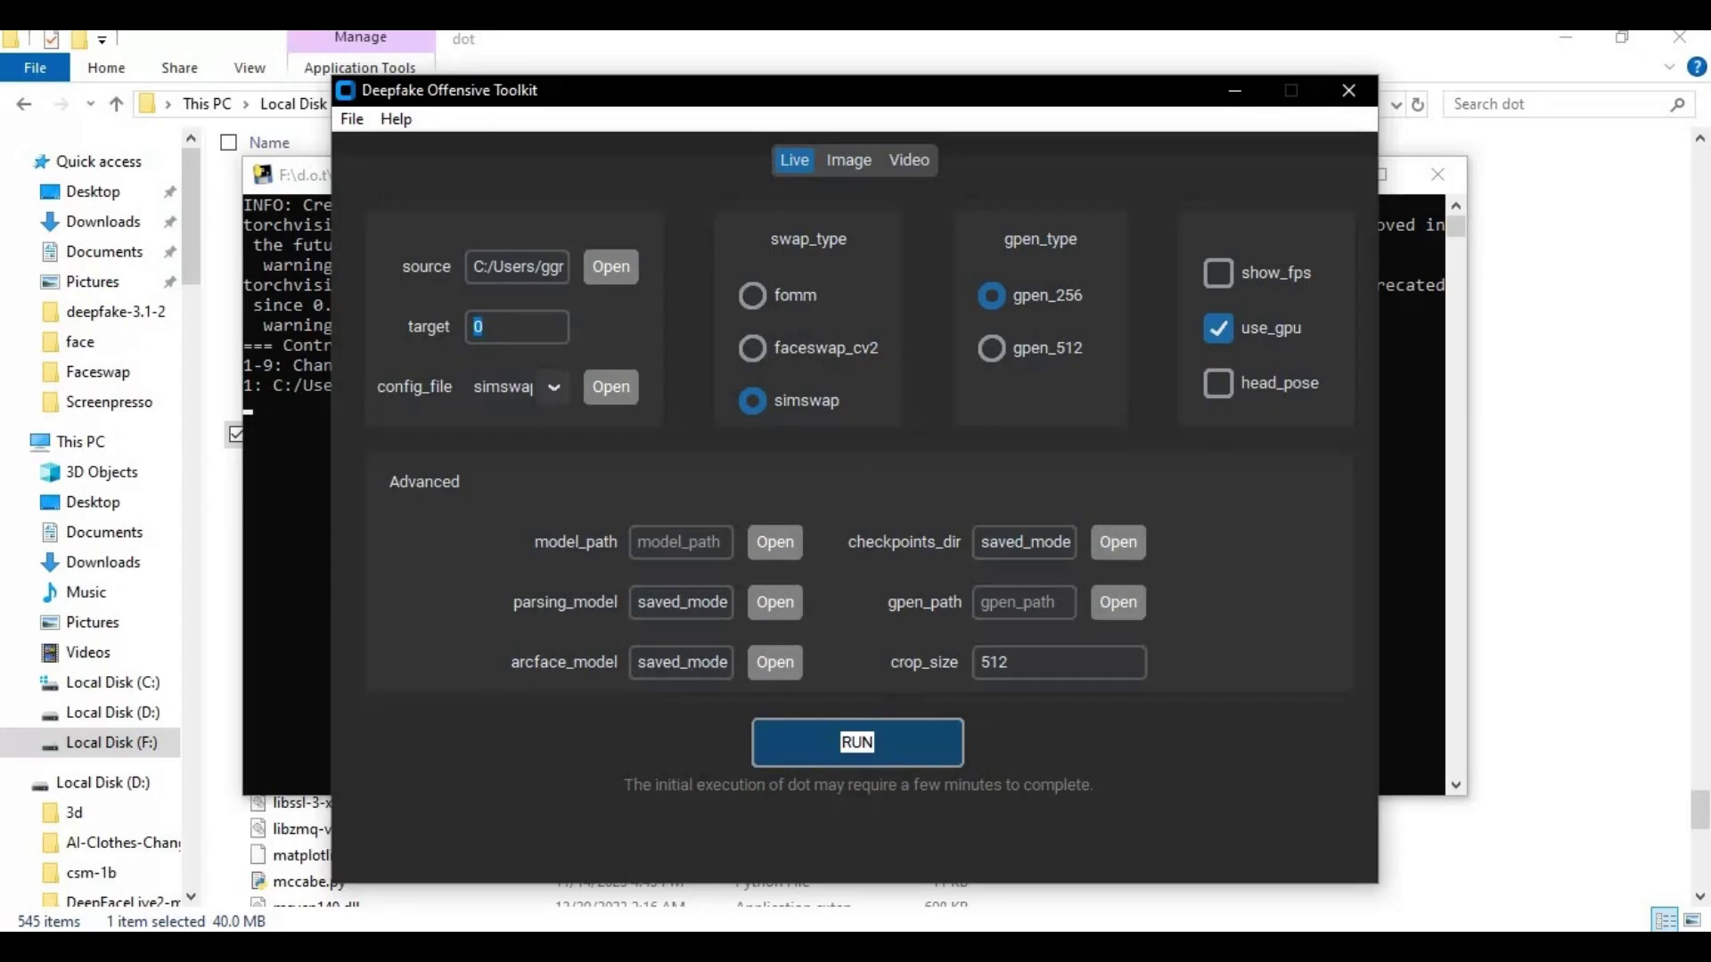
click(932, 889)
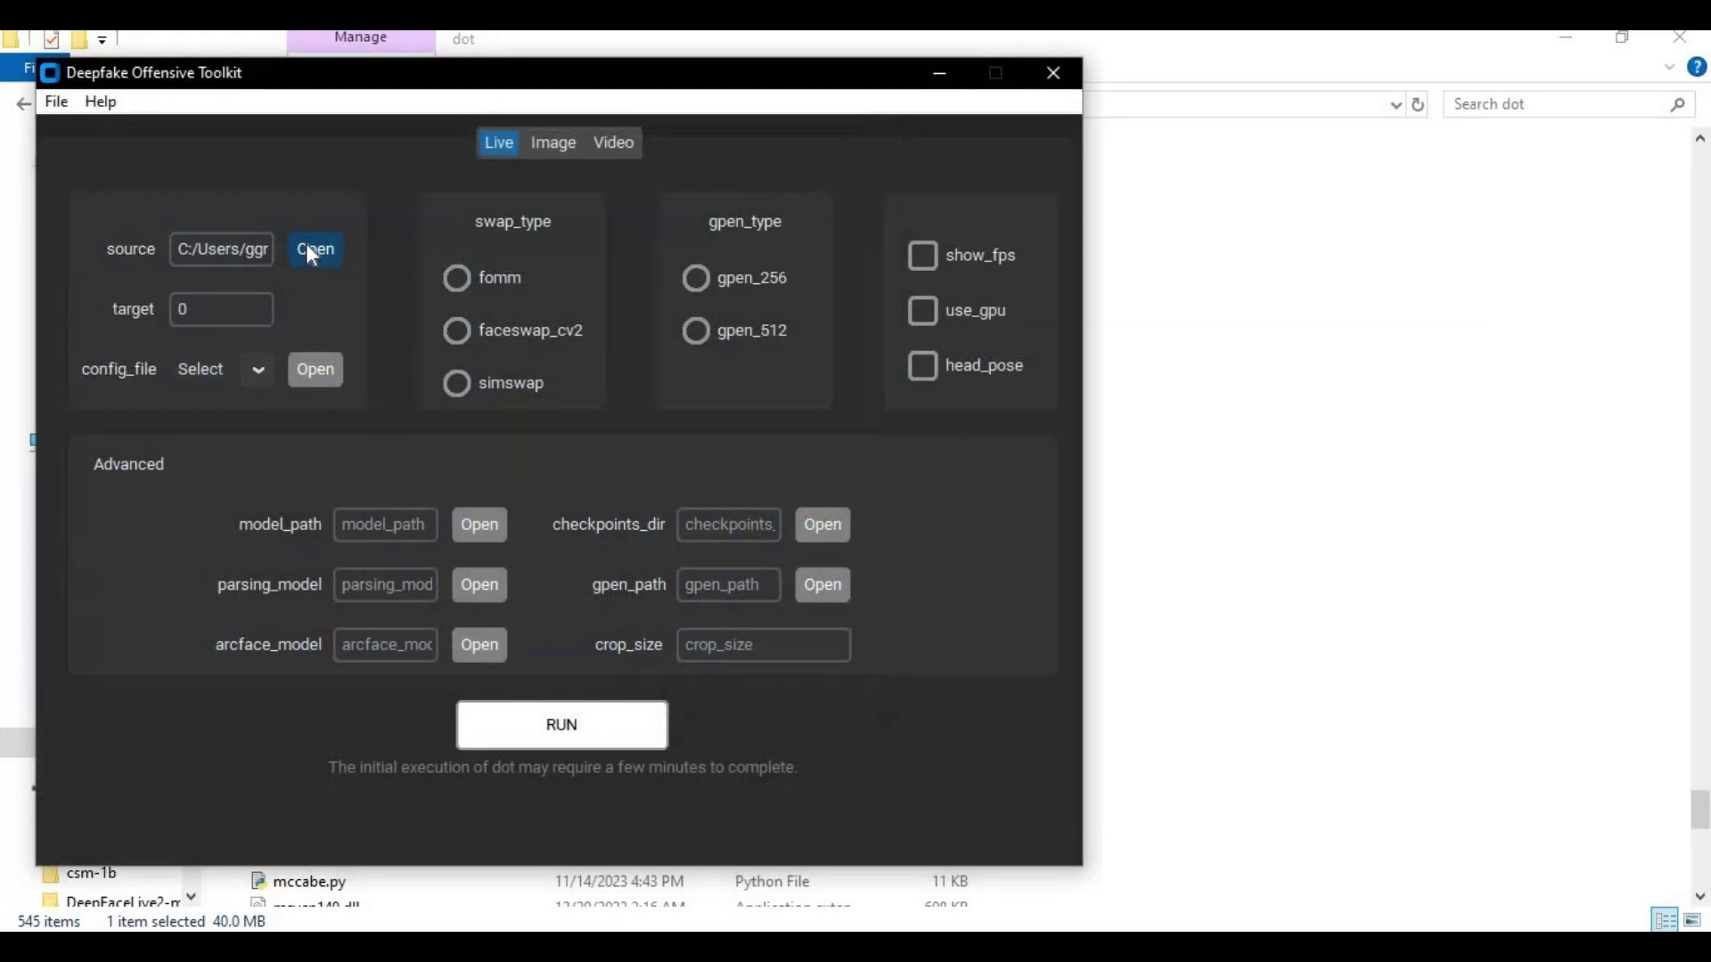
Set einstein.jpg as the source image and select the target camera number
click(309, 251)
scroll(430, 457, down, 3)
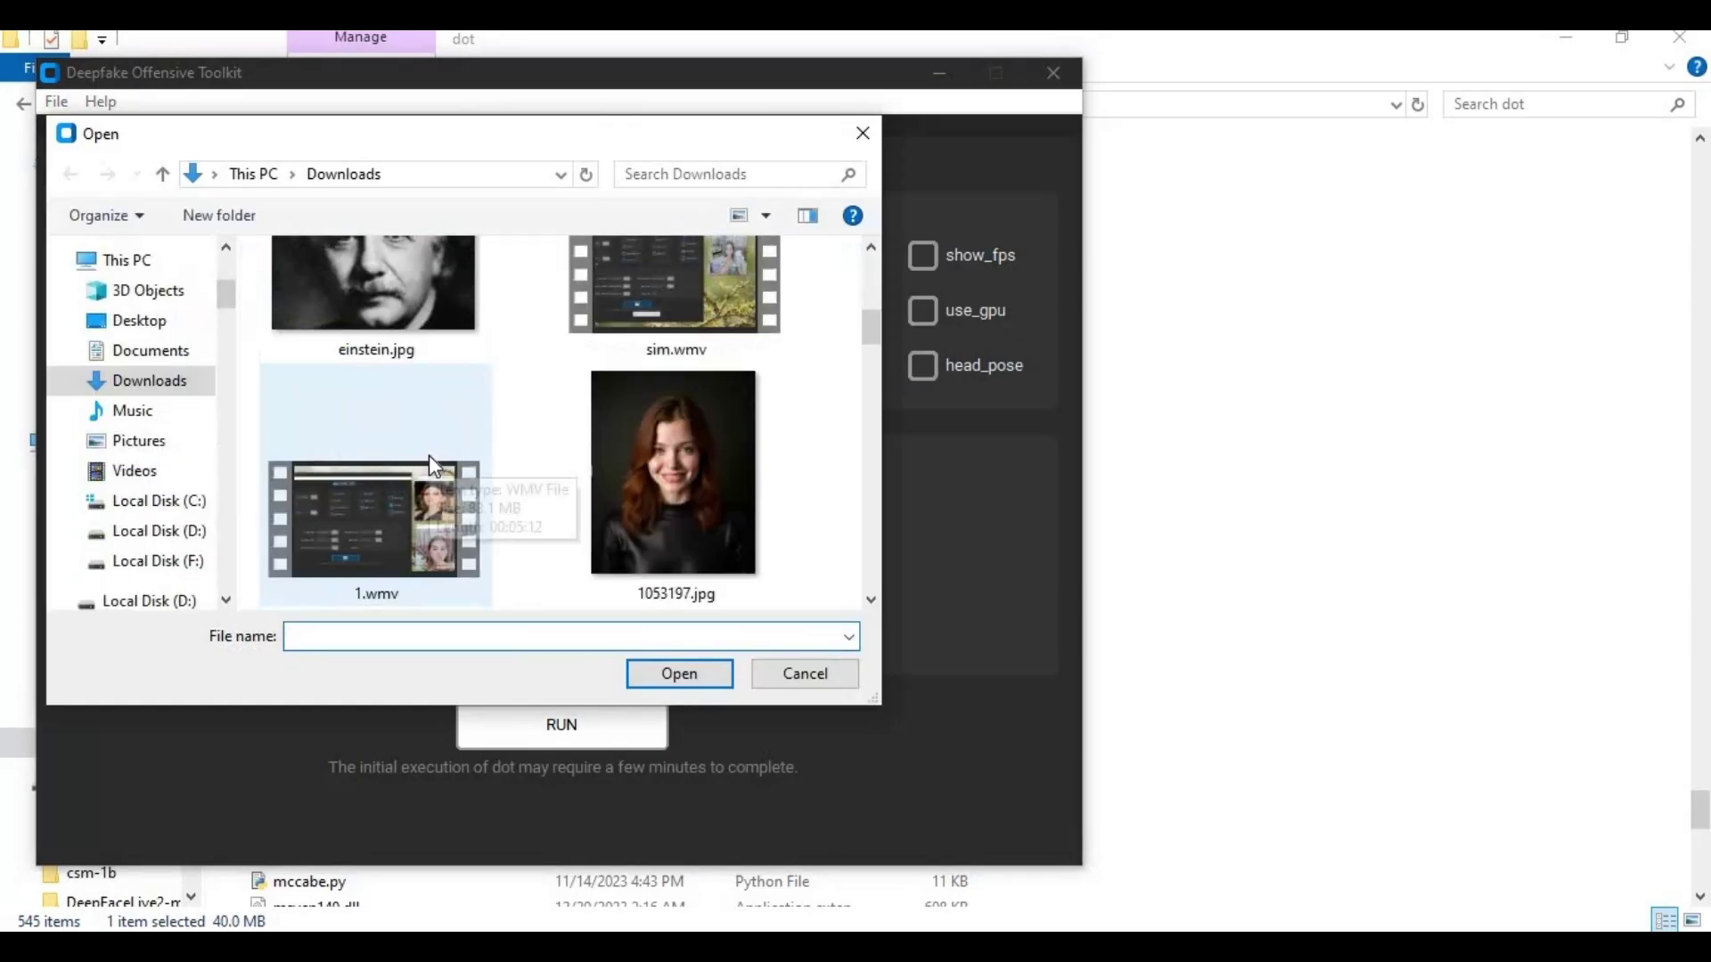
double_click(376, 314)
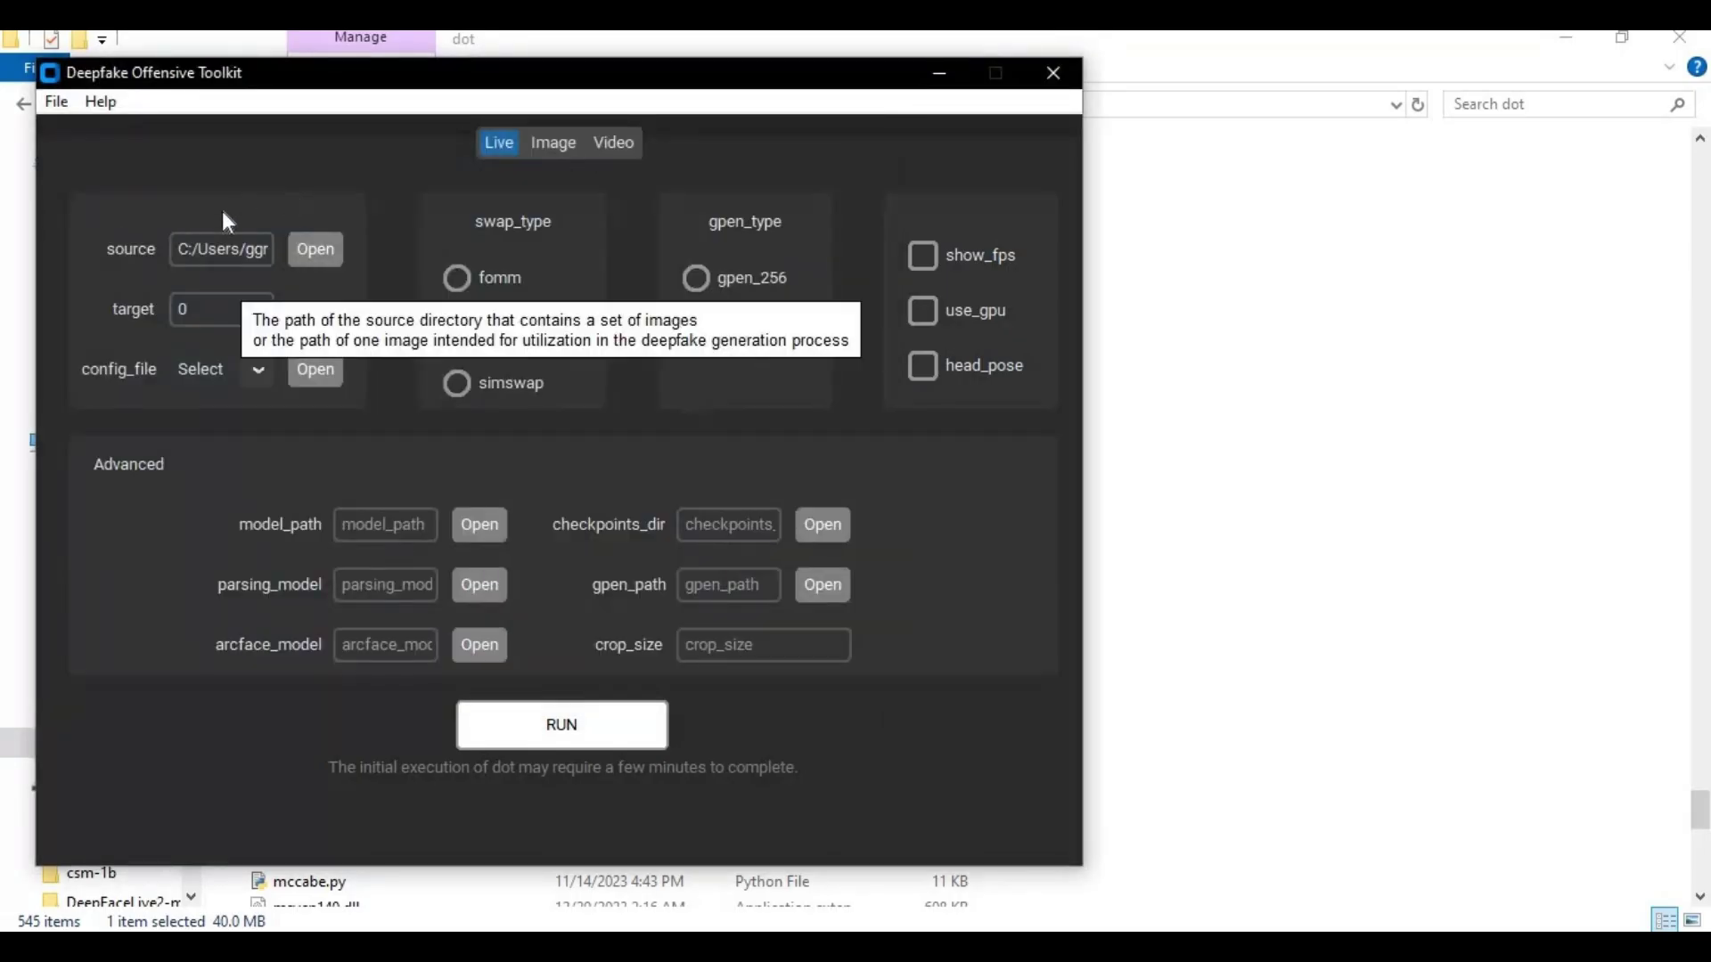
double_click(185, 309)
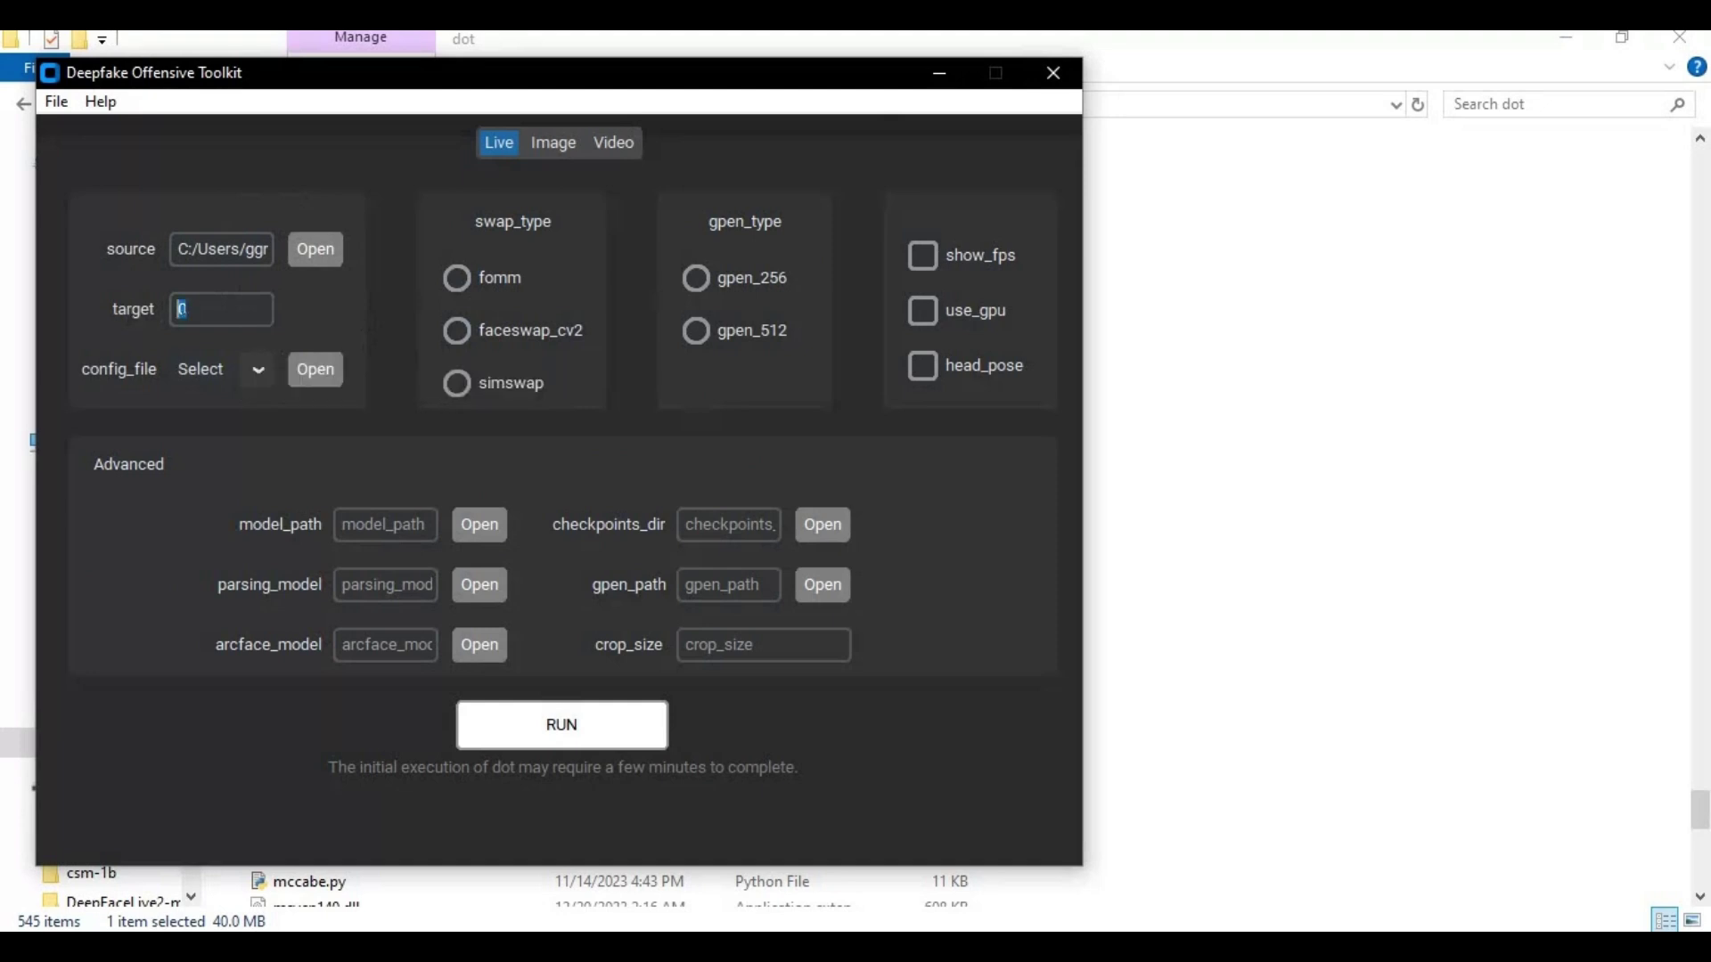
Choose the fomm config with gpen_256 and use_gpu enabled, then start the live deepfake
click(258, 369)
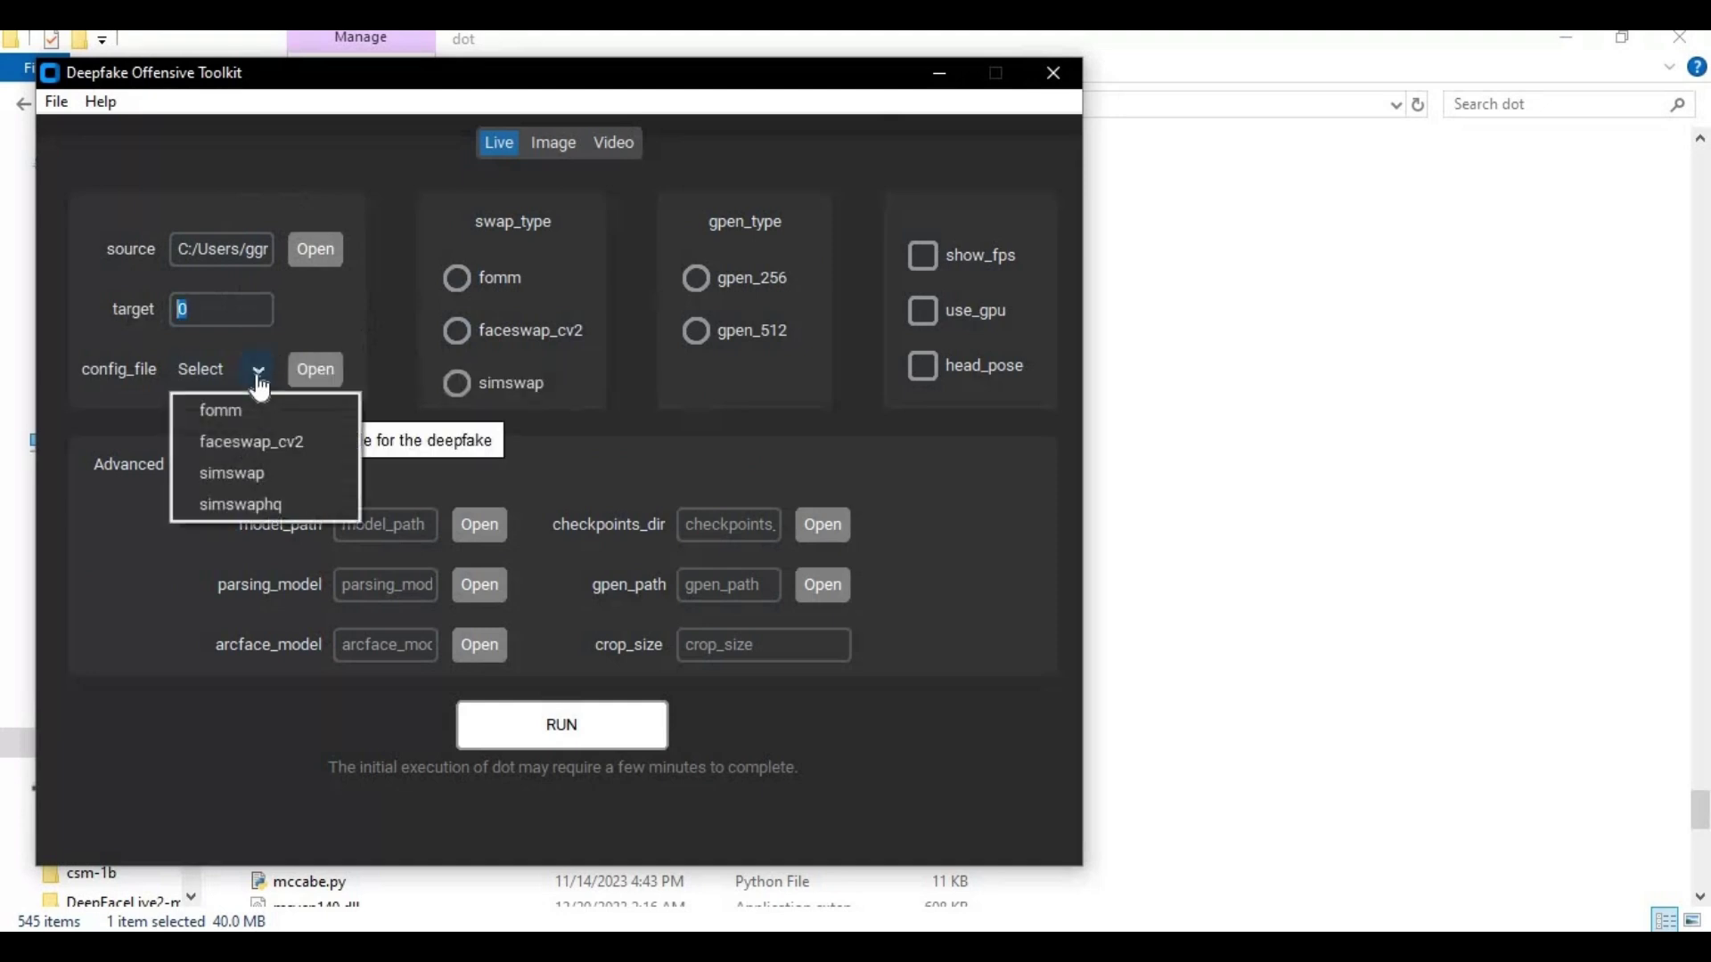
click(233, 410)
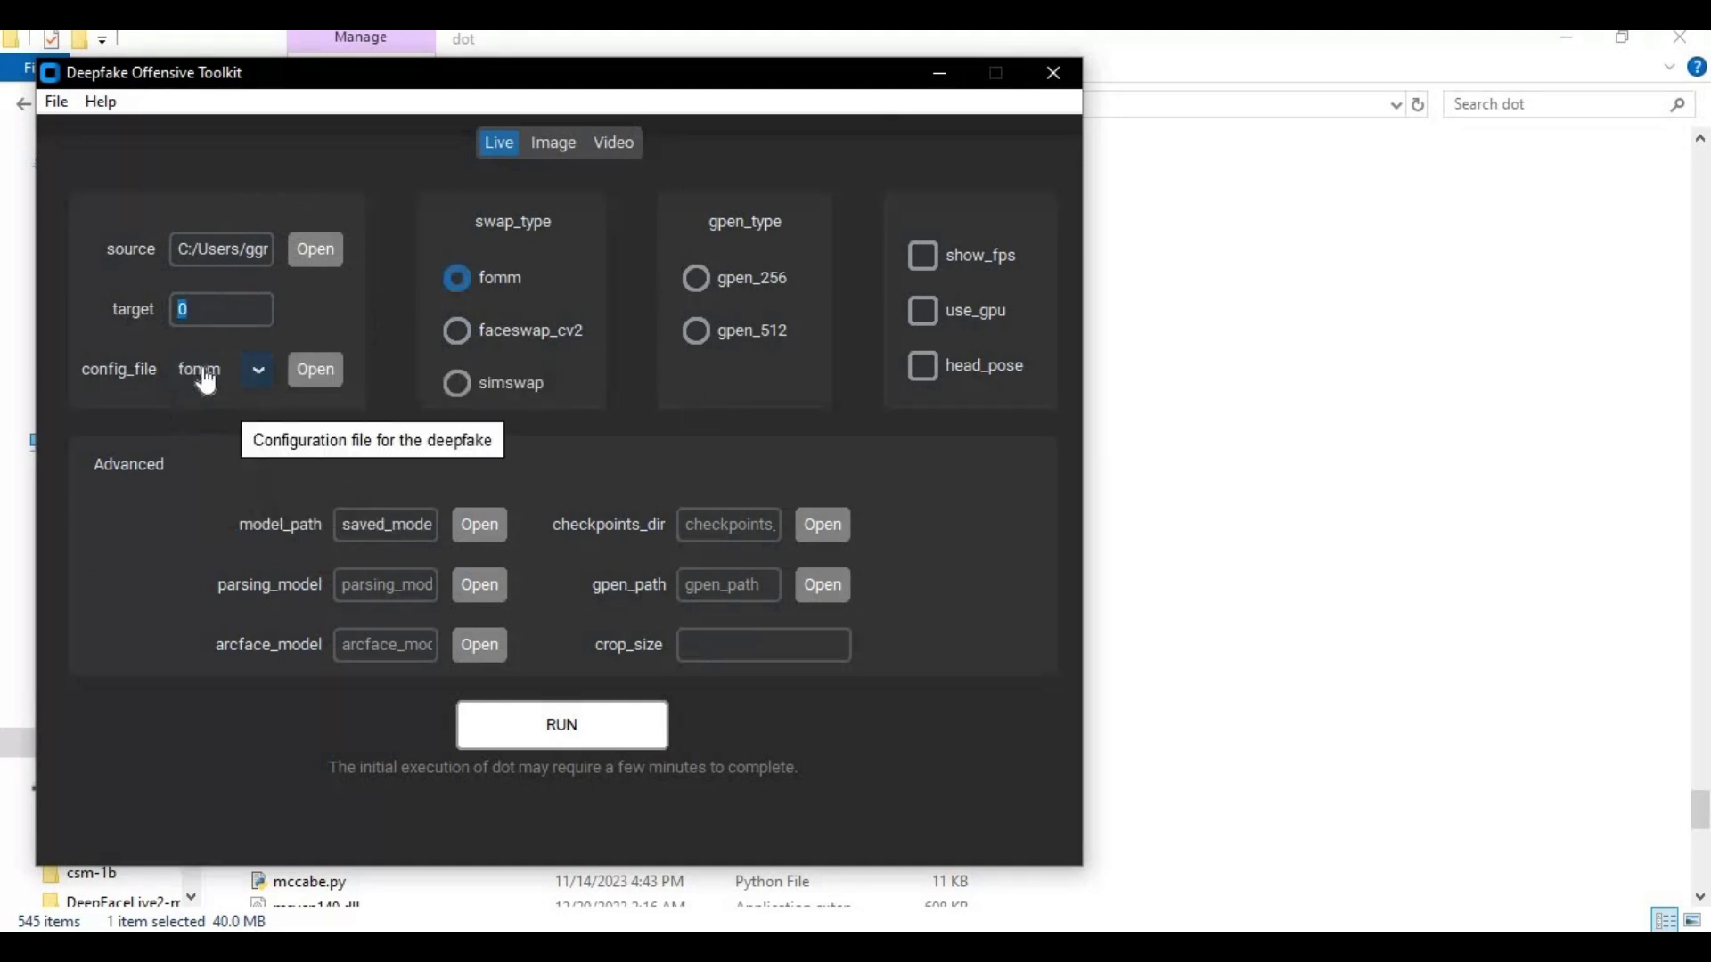
click(501, 280)
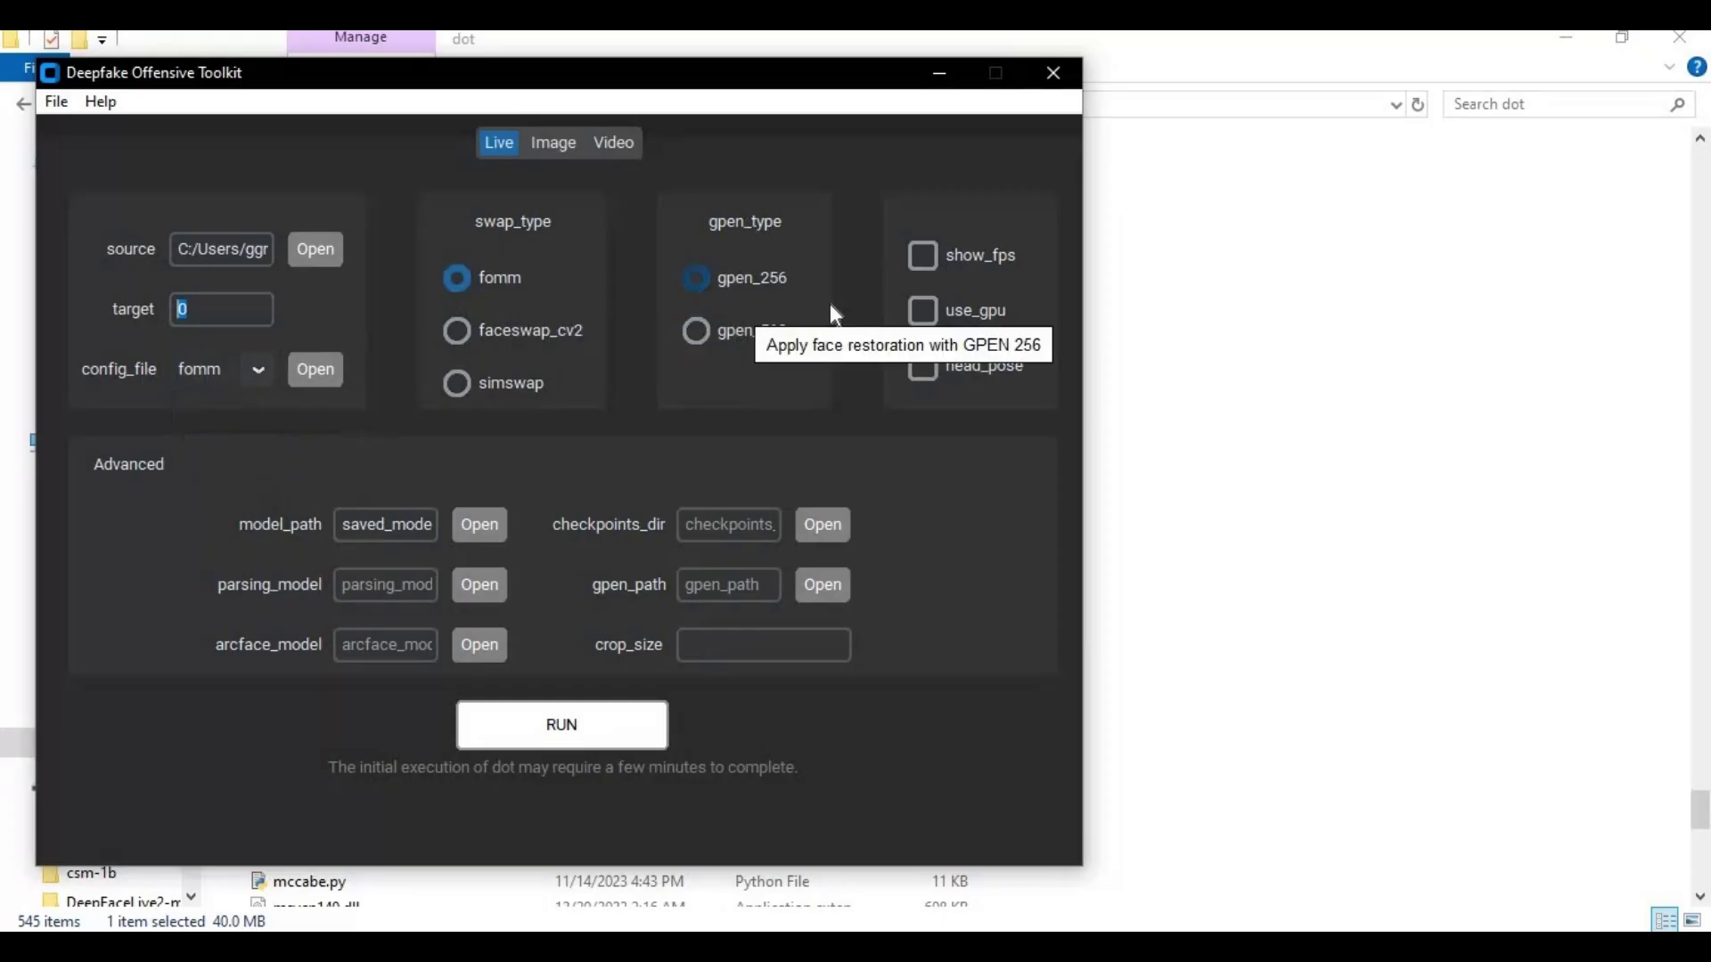
click(916, 313)
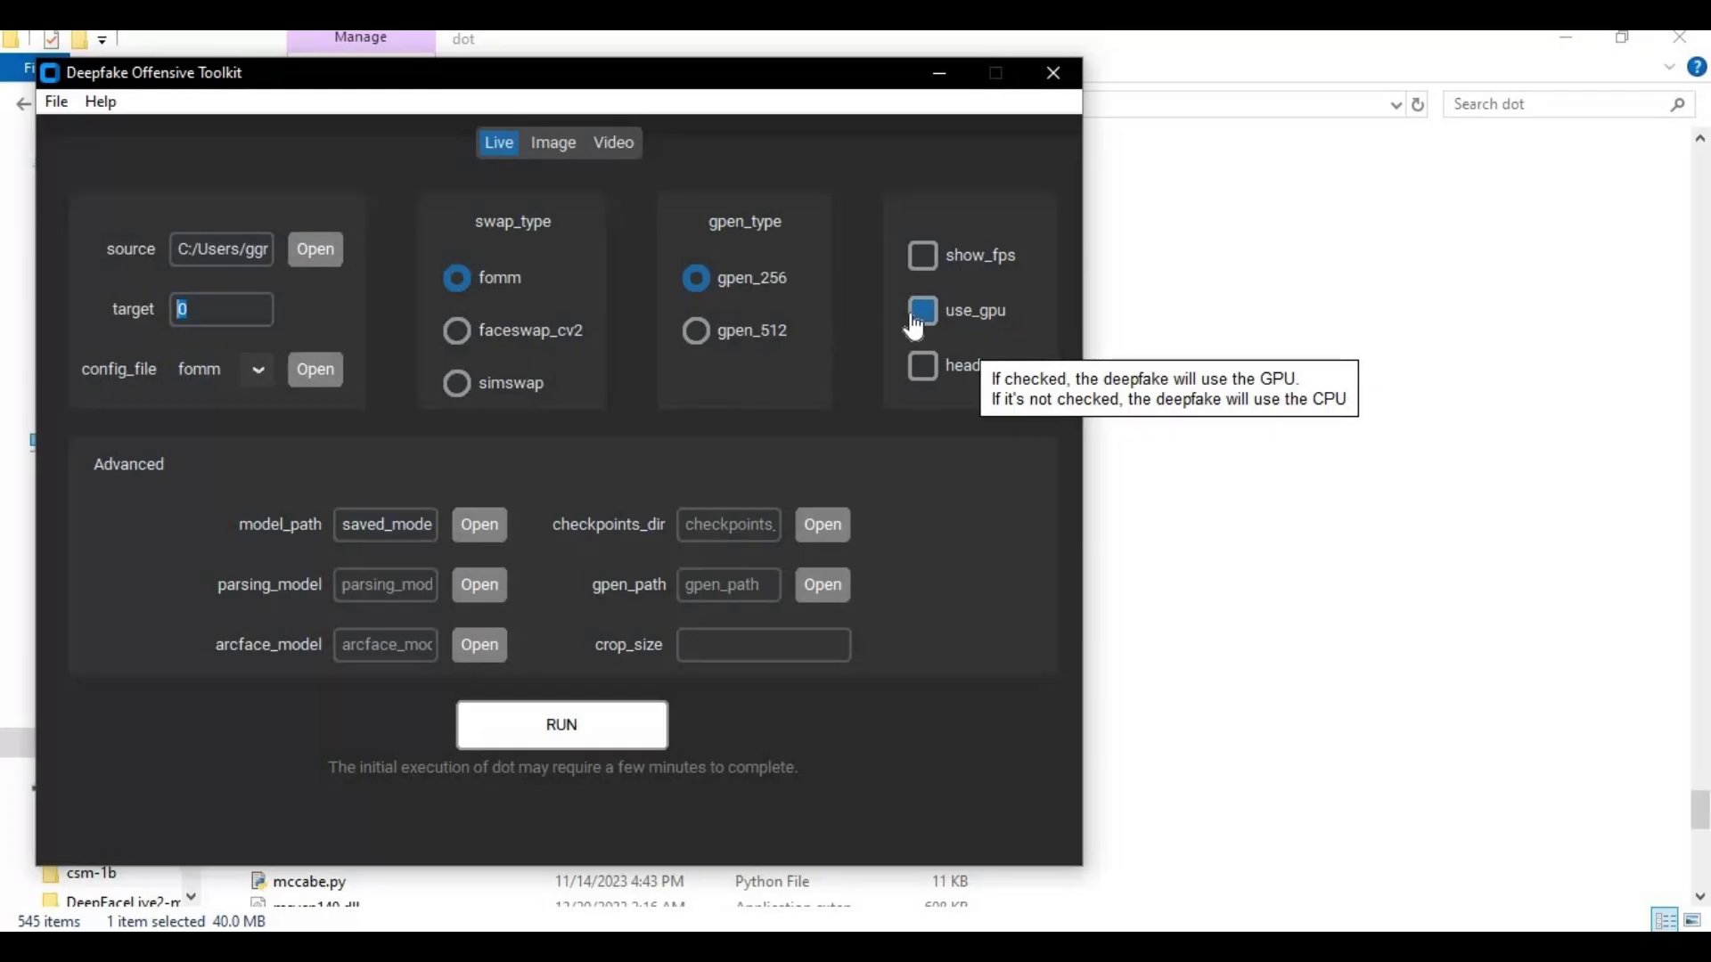
click(922, 324)
click(578, 735)
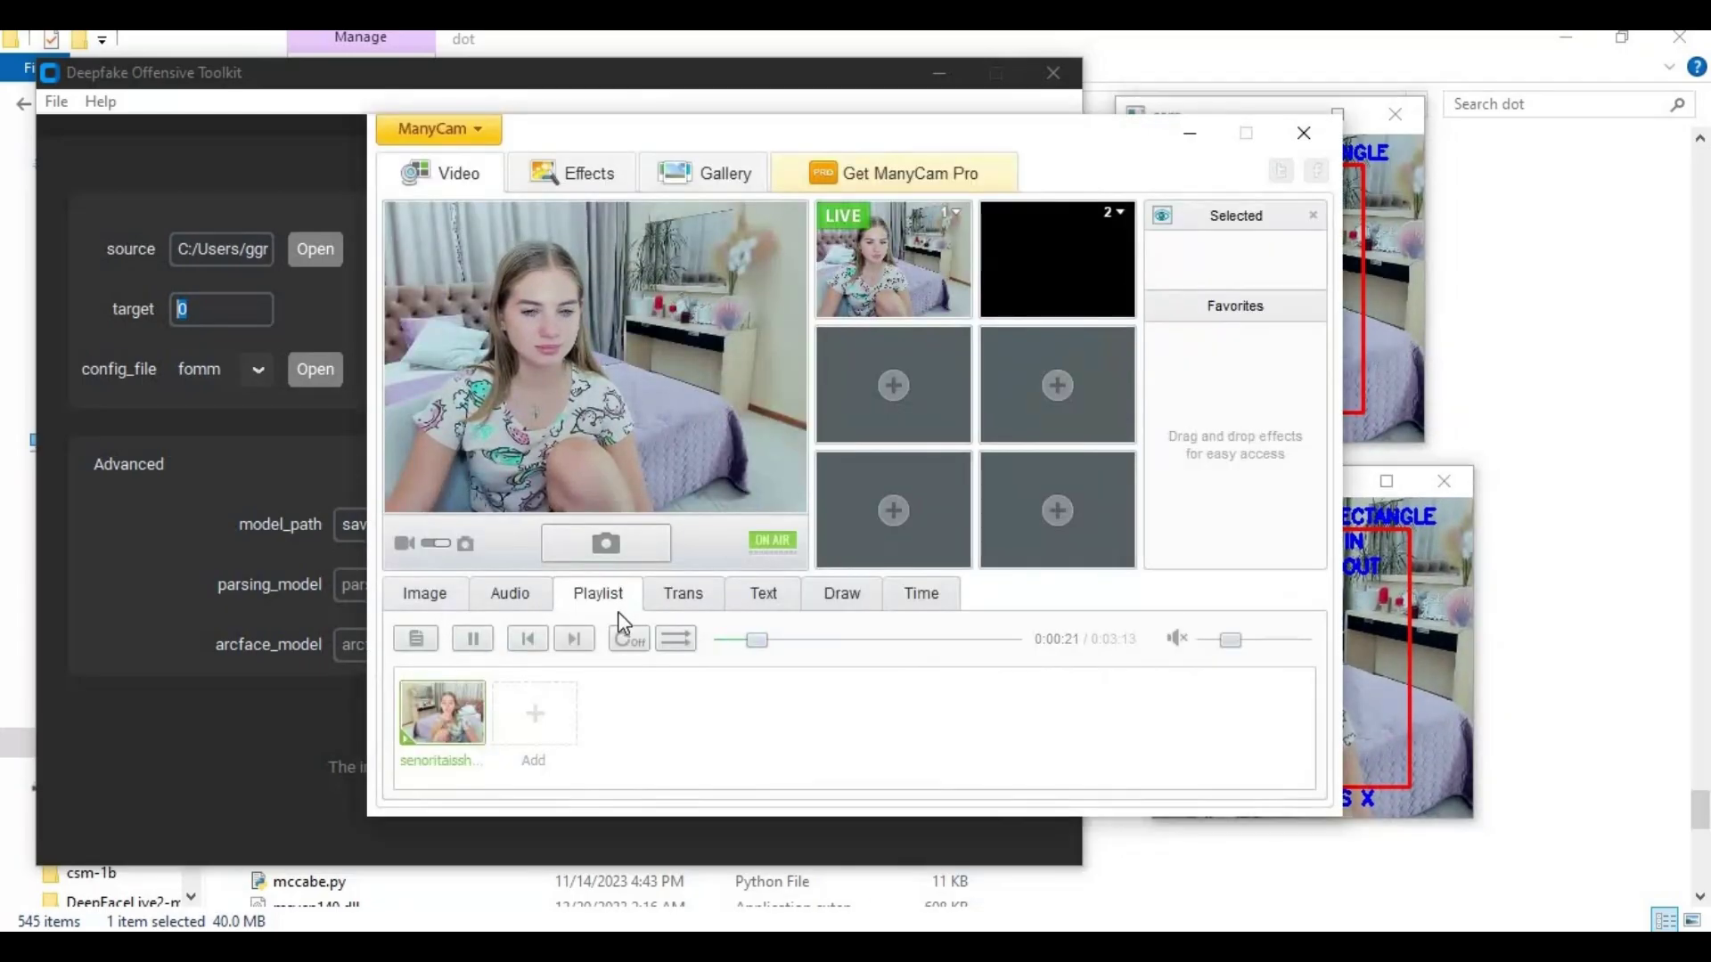
Check ManyCam's Image settings, move its window aside, and minimize it
click(426, 595)
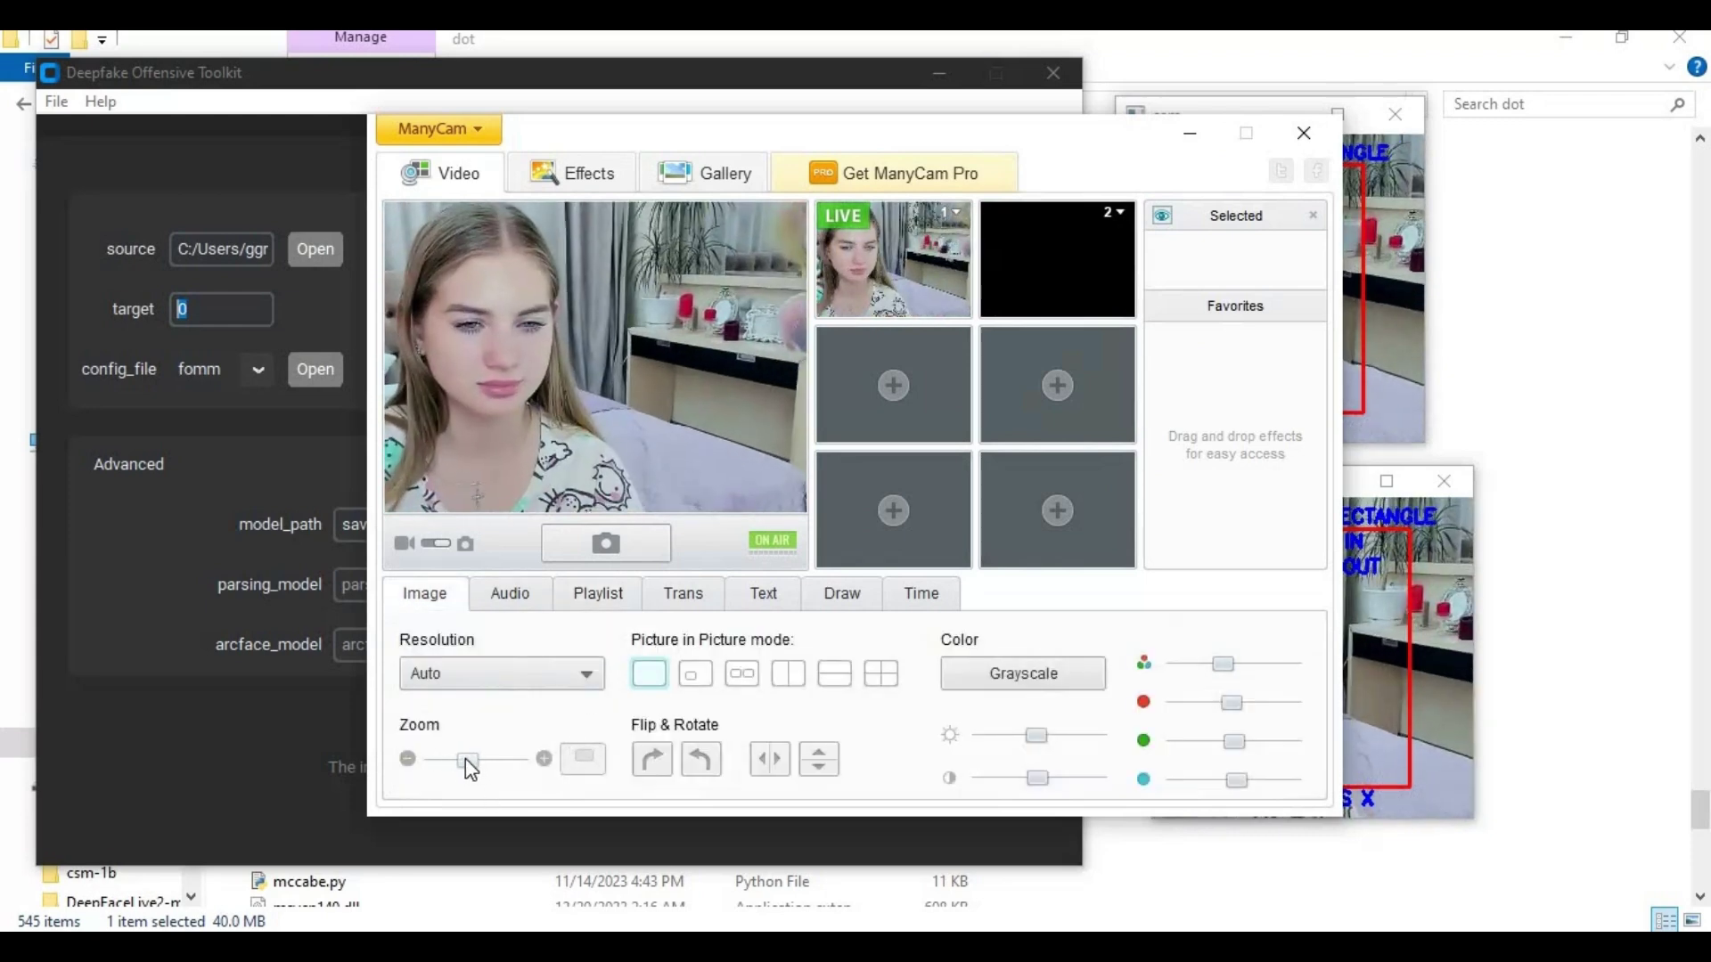
mouse_move(998, 143)
mouse_down()
mouse_move(603, 227)
mouse_move(512, 286)
mouse_up()
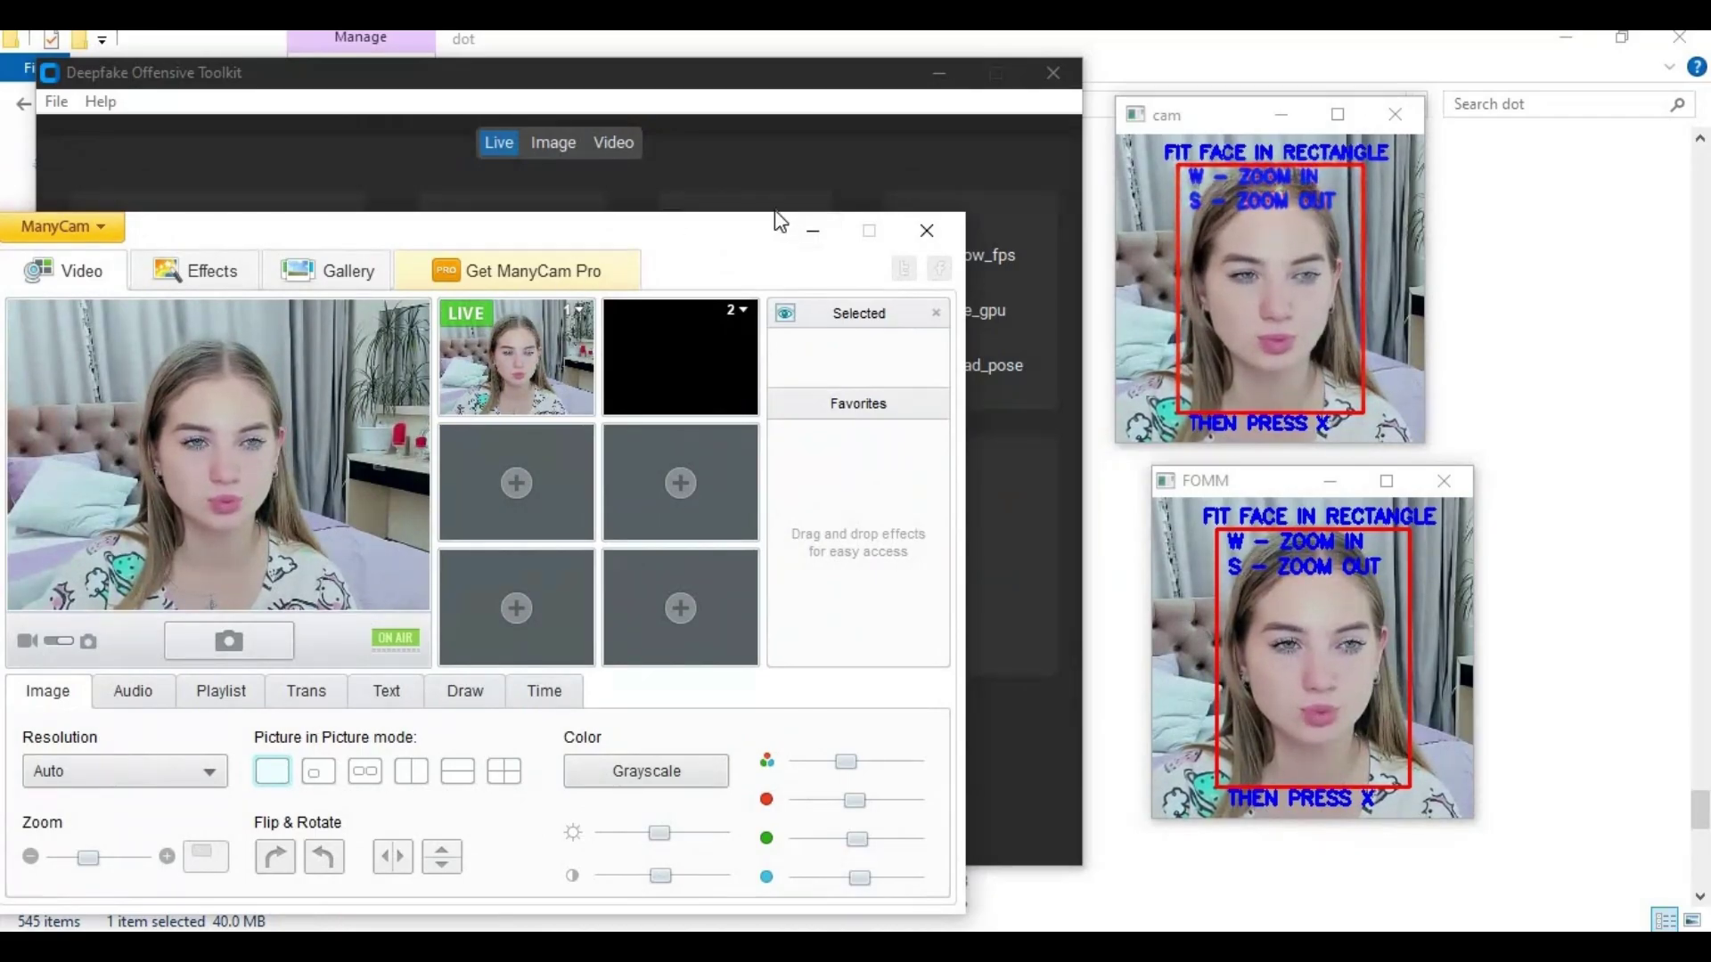
click(811, 231)
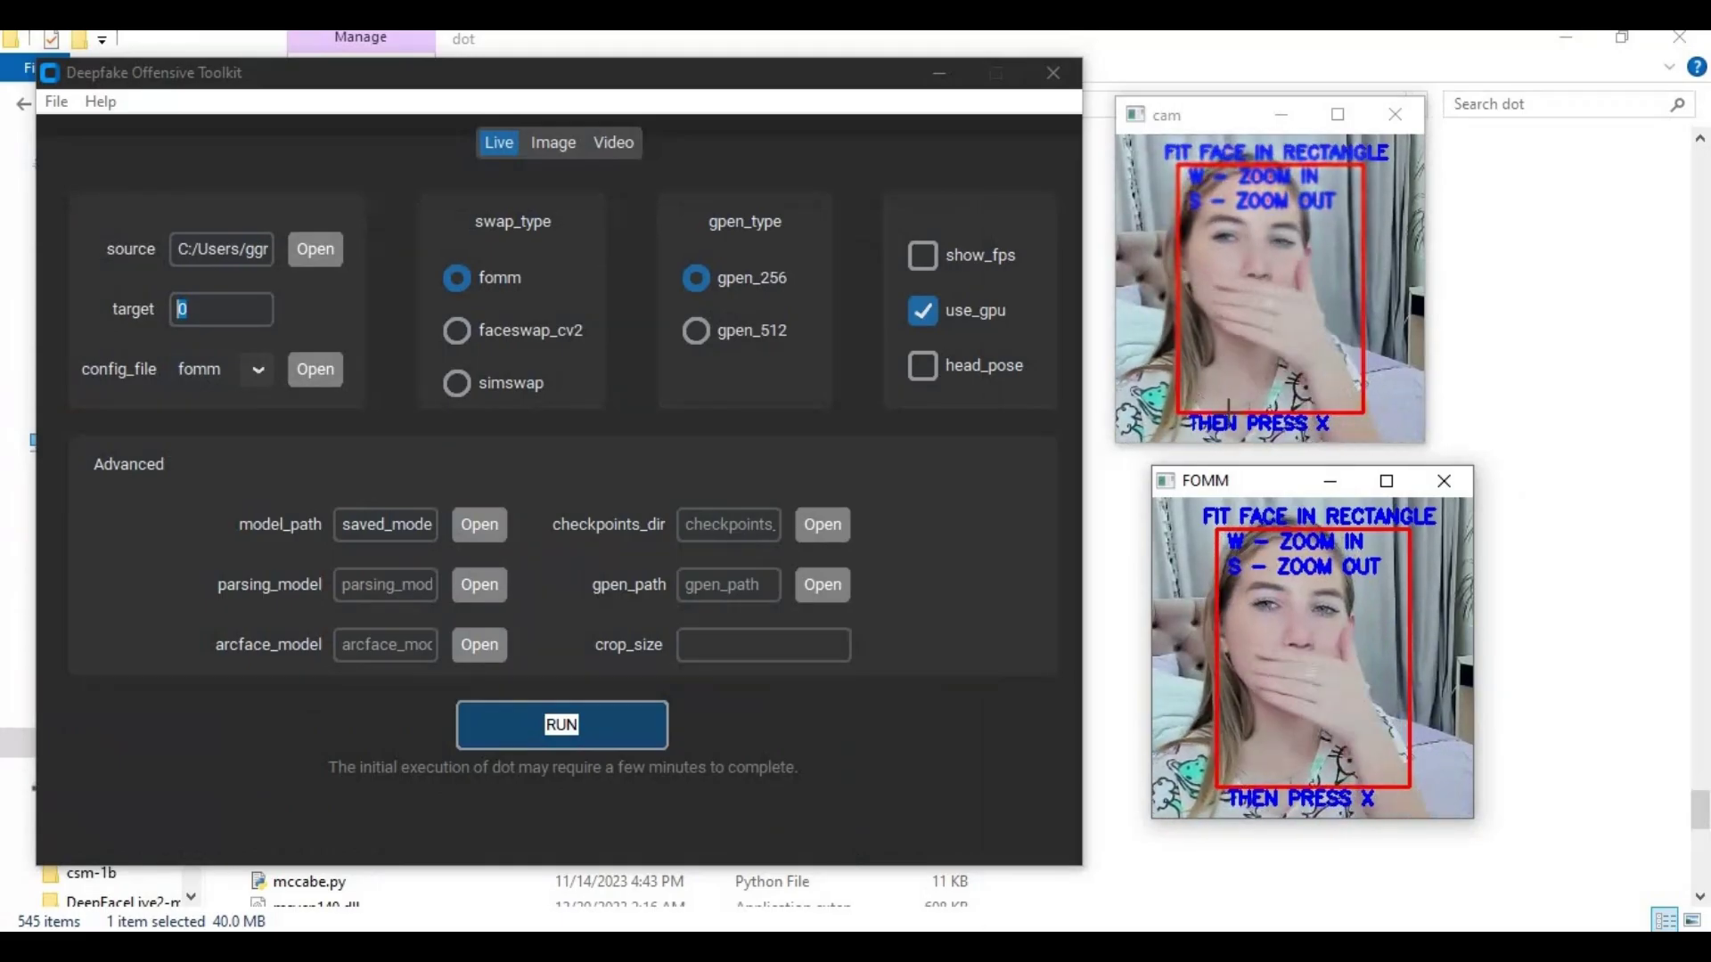
Focus the cam preview and press X to confirm the face fits the rectangle
click(1273, 360)
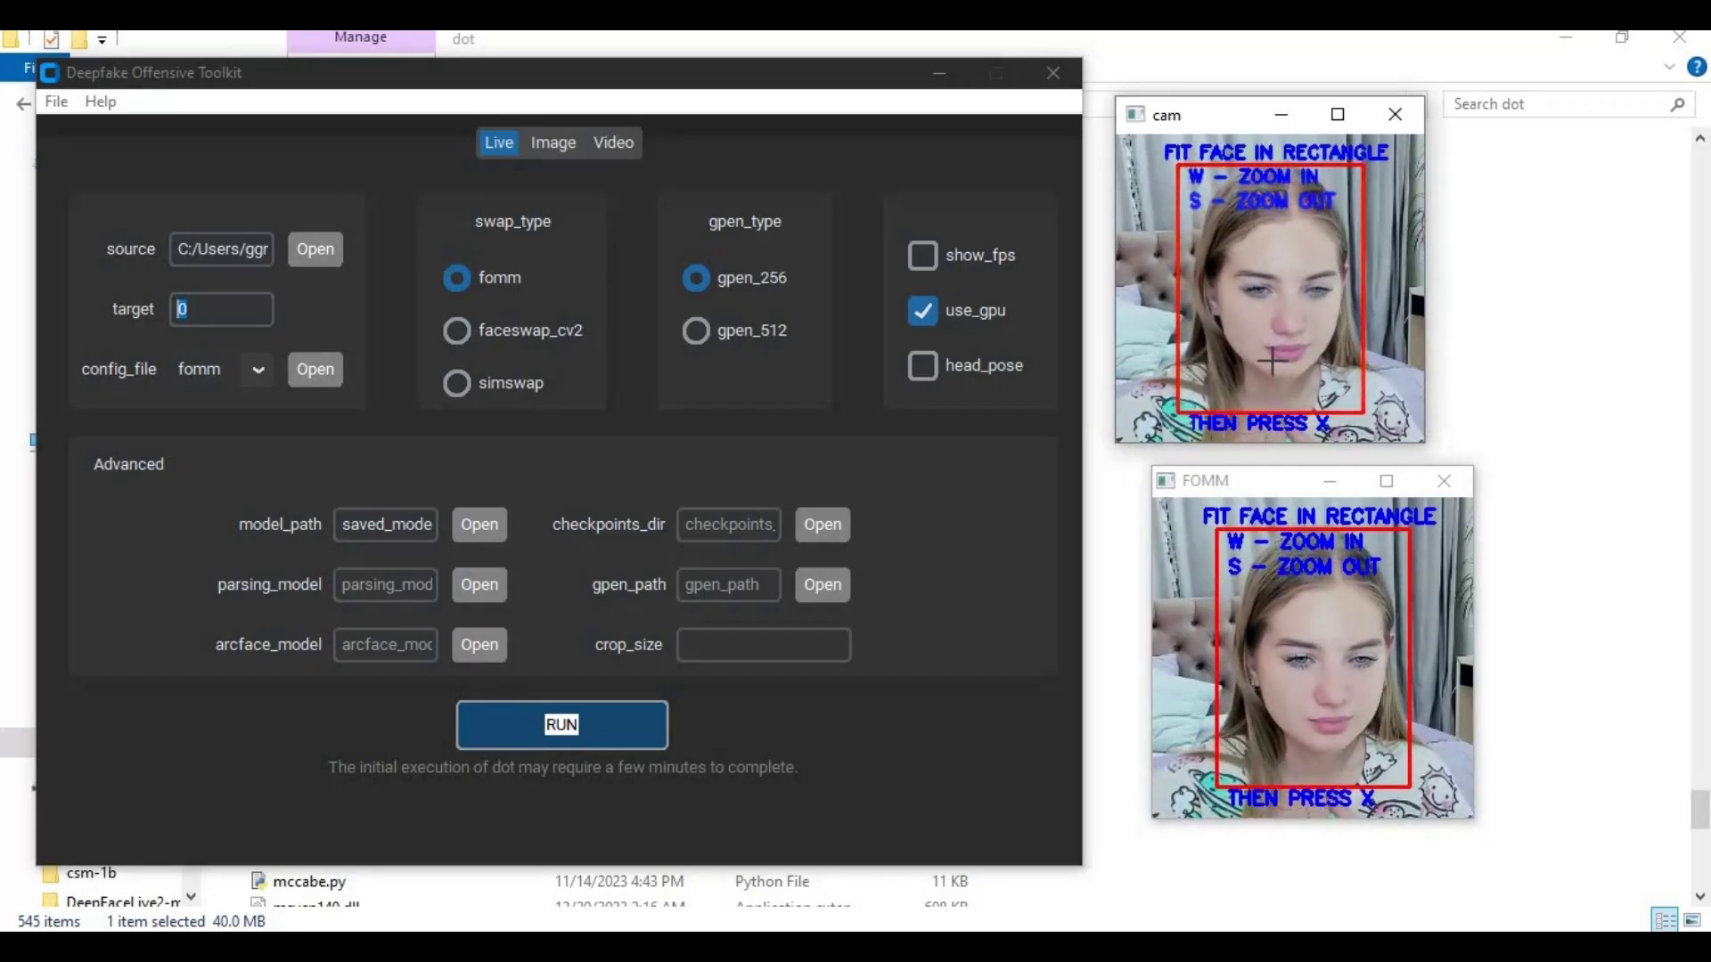
key(x)
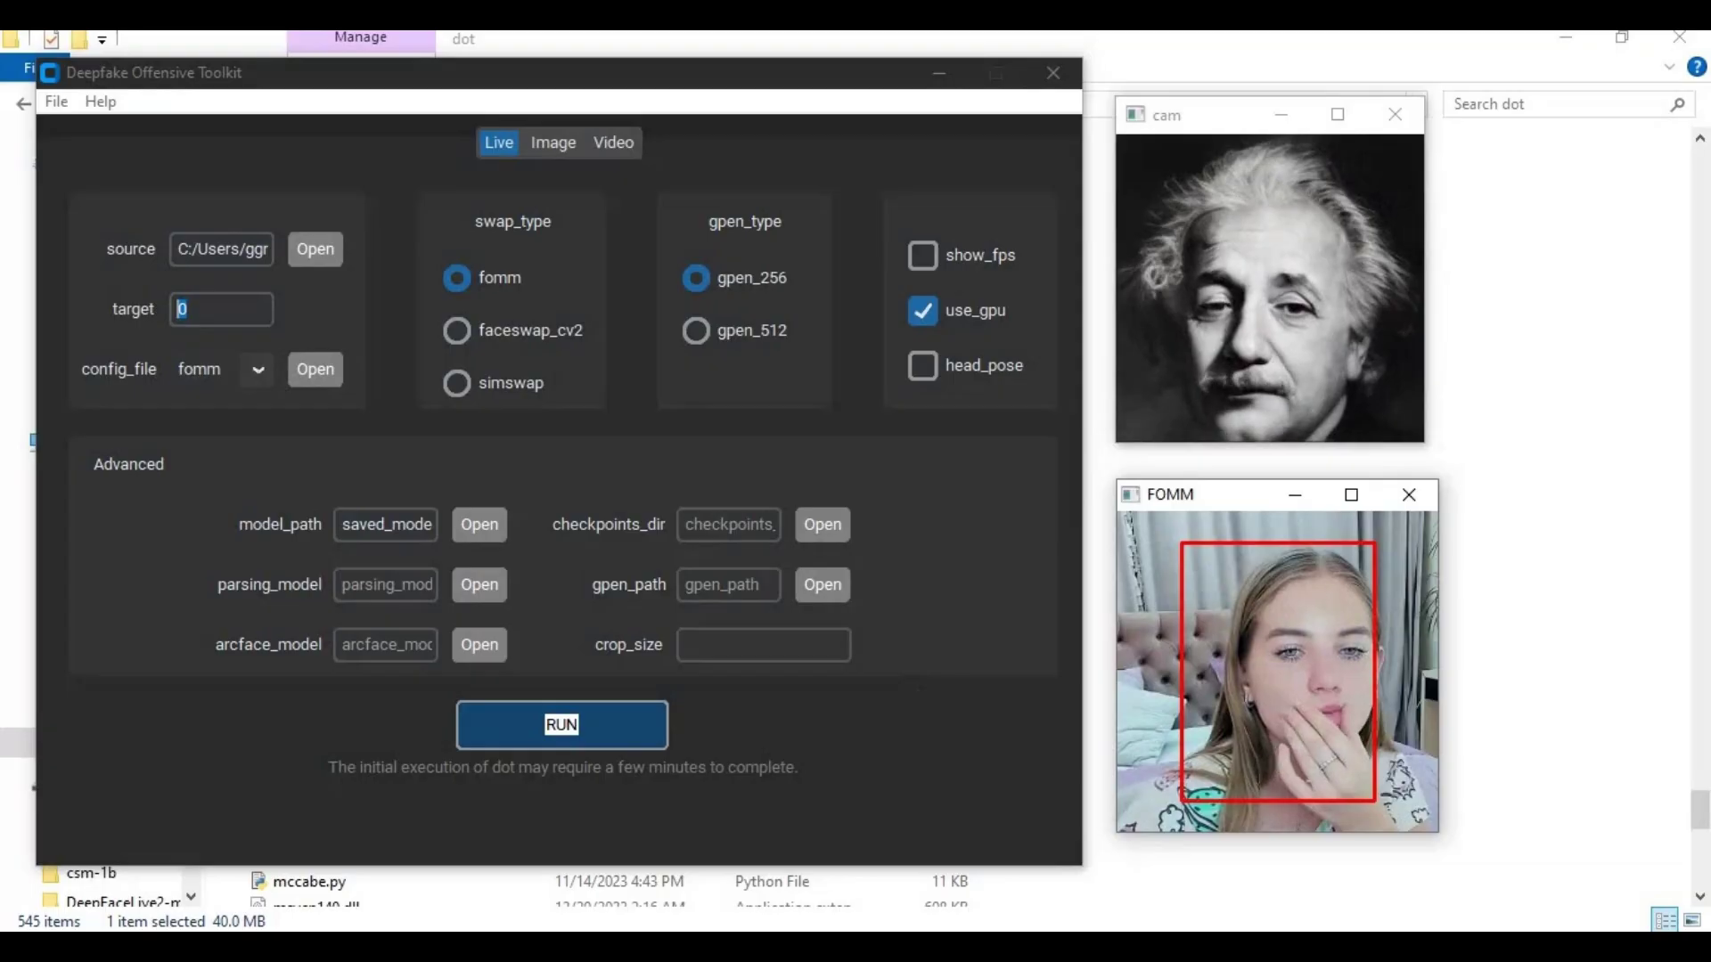
Launch OBS Studio from search and skip the offered update
key(super+s)
text(obs)
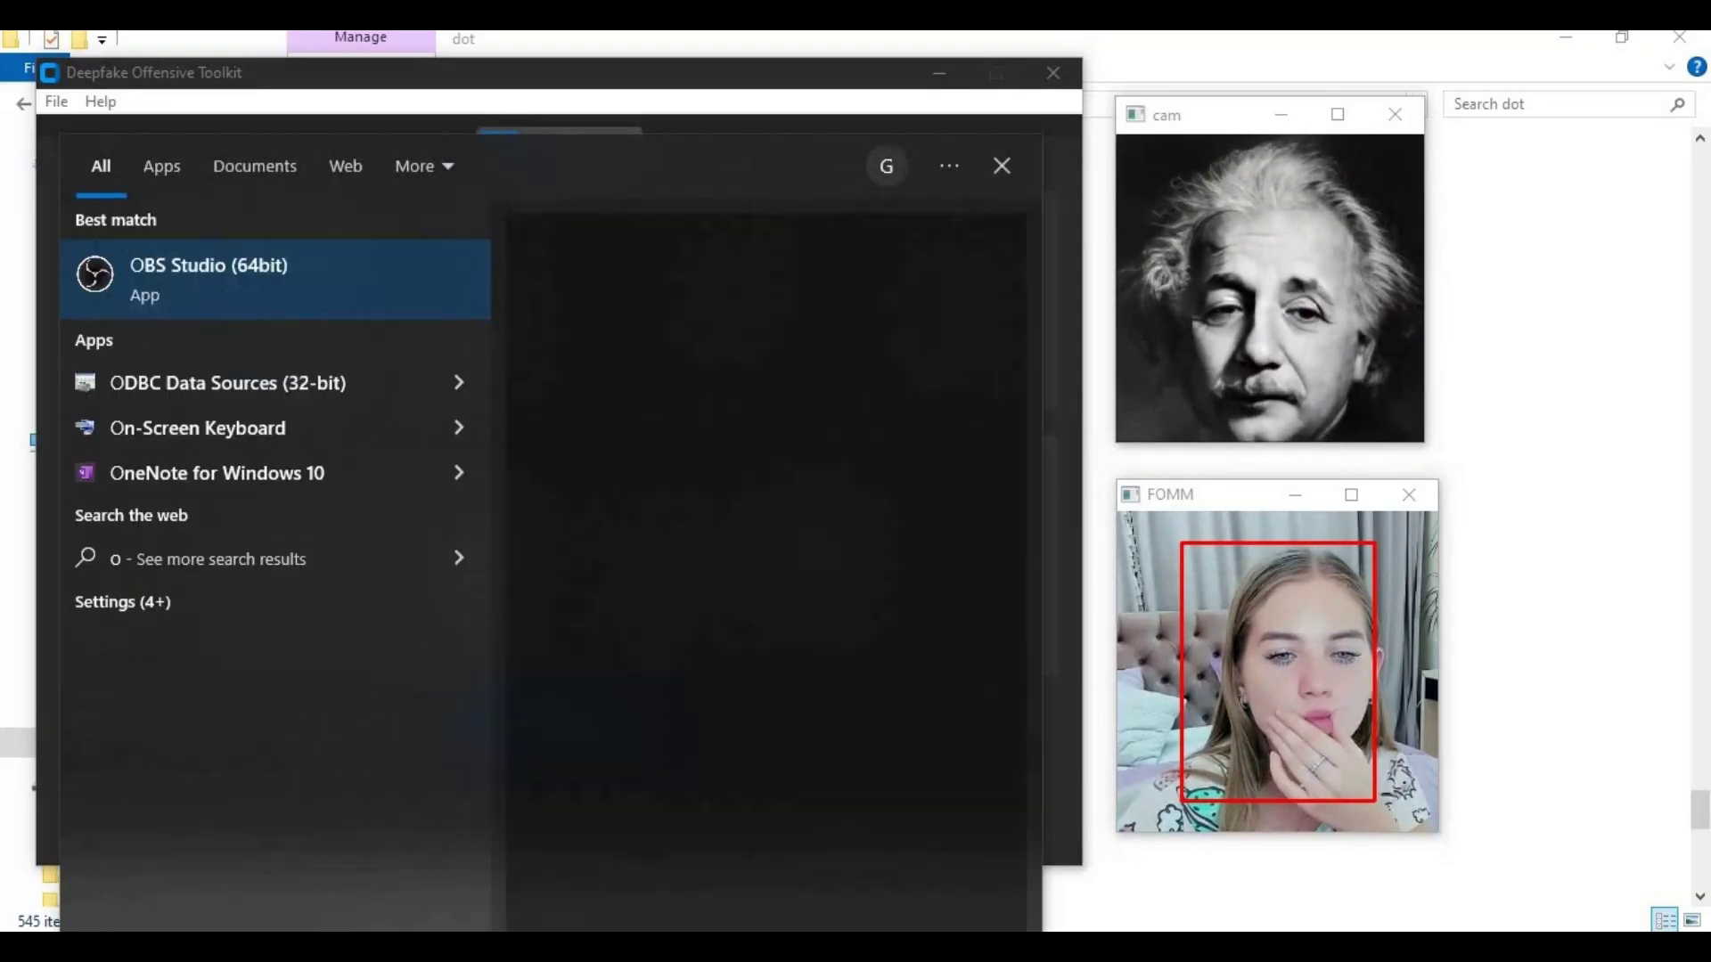
click(146, 290)
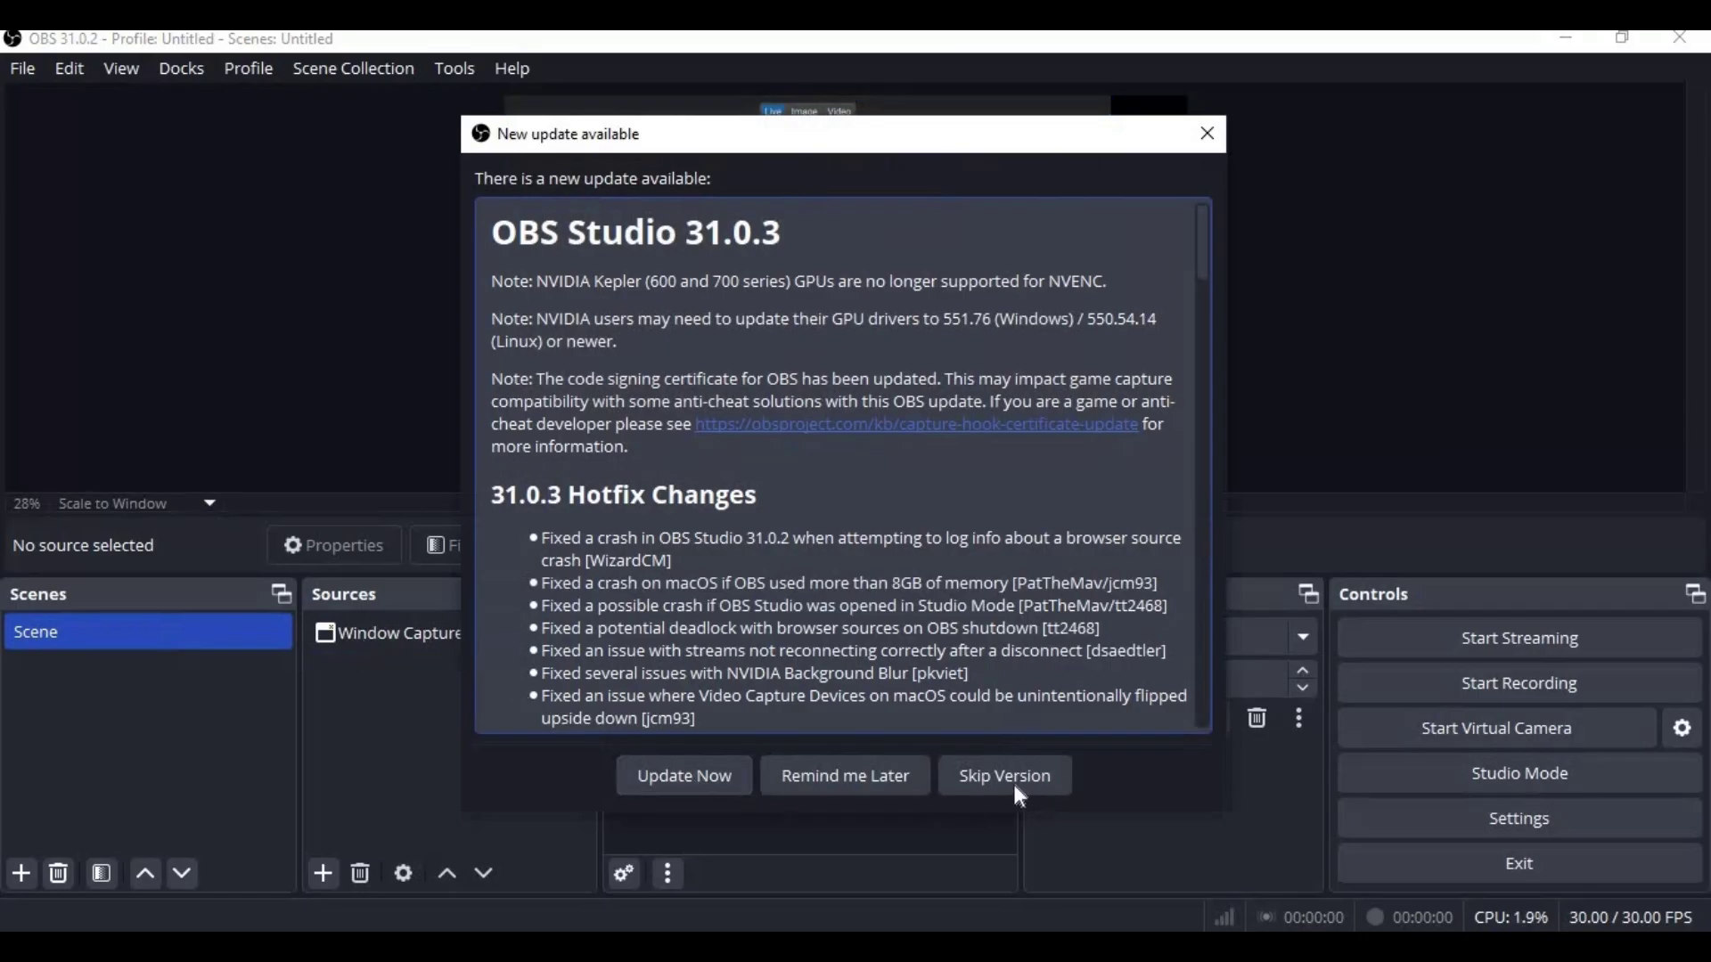
click(1013, 784)
Point Window Capture at [dot.exe]: cam, then enlarge and centre the Einstein capture
click(441, 634)
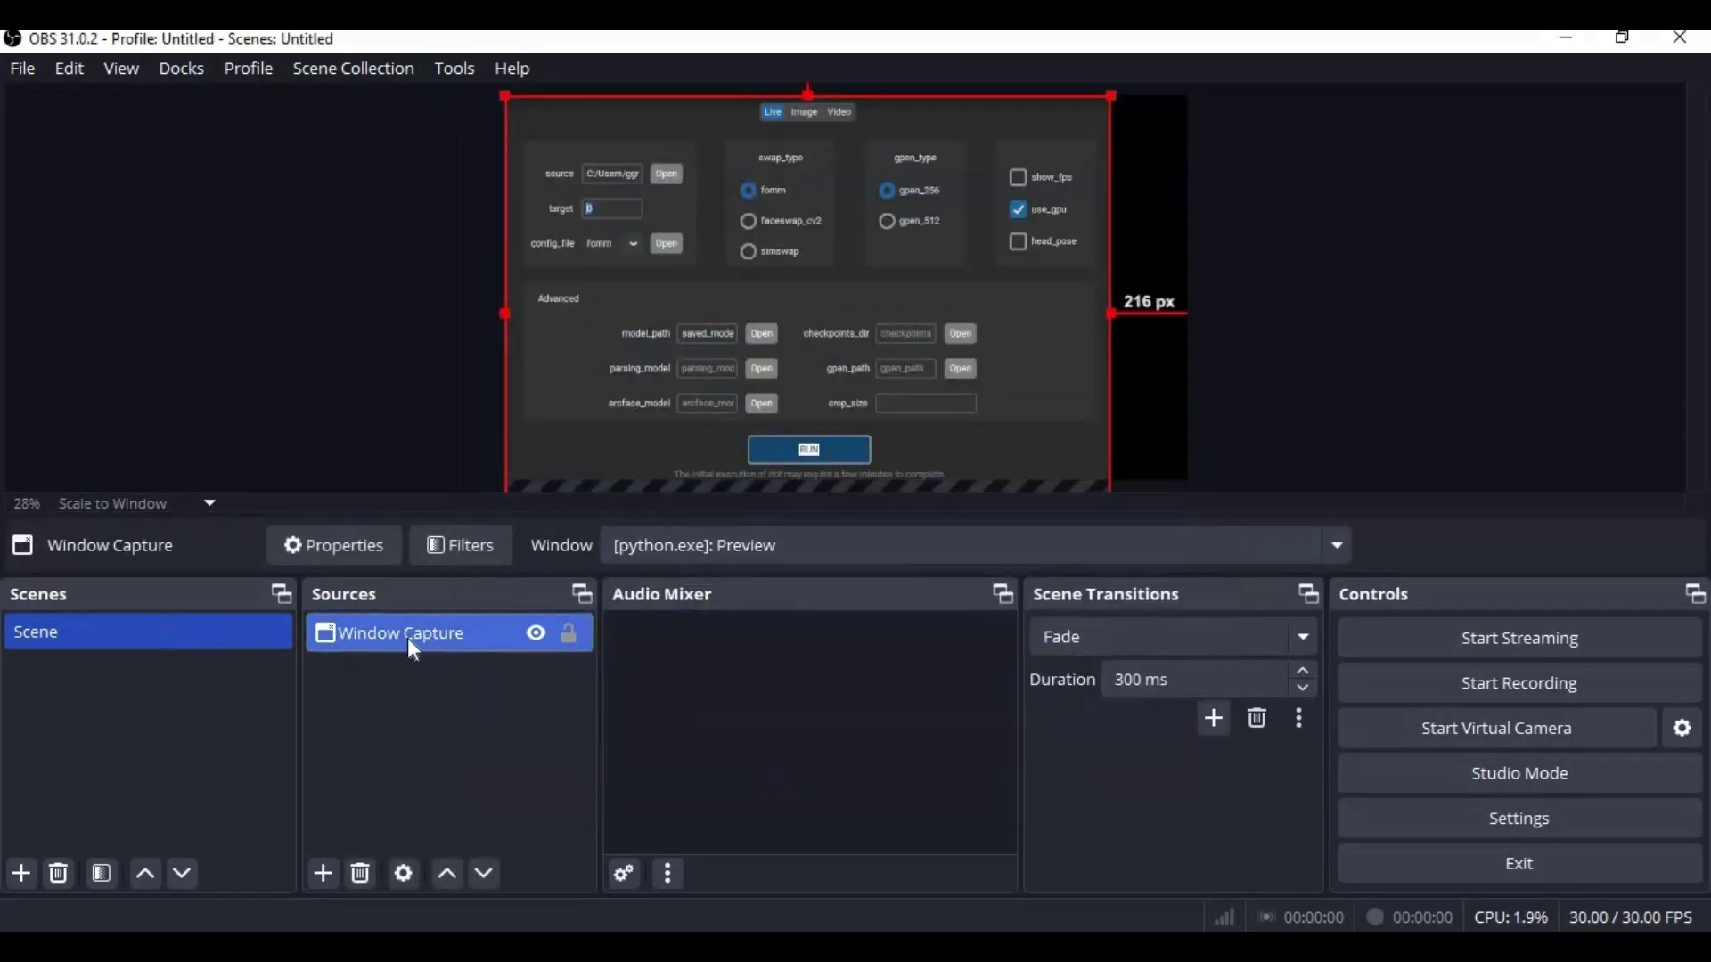
click(1189, 556)
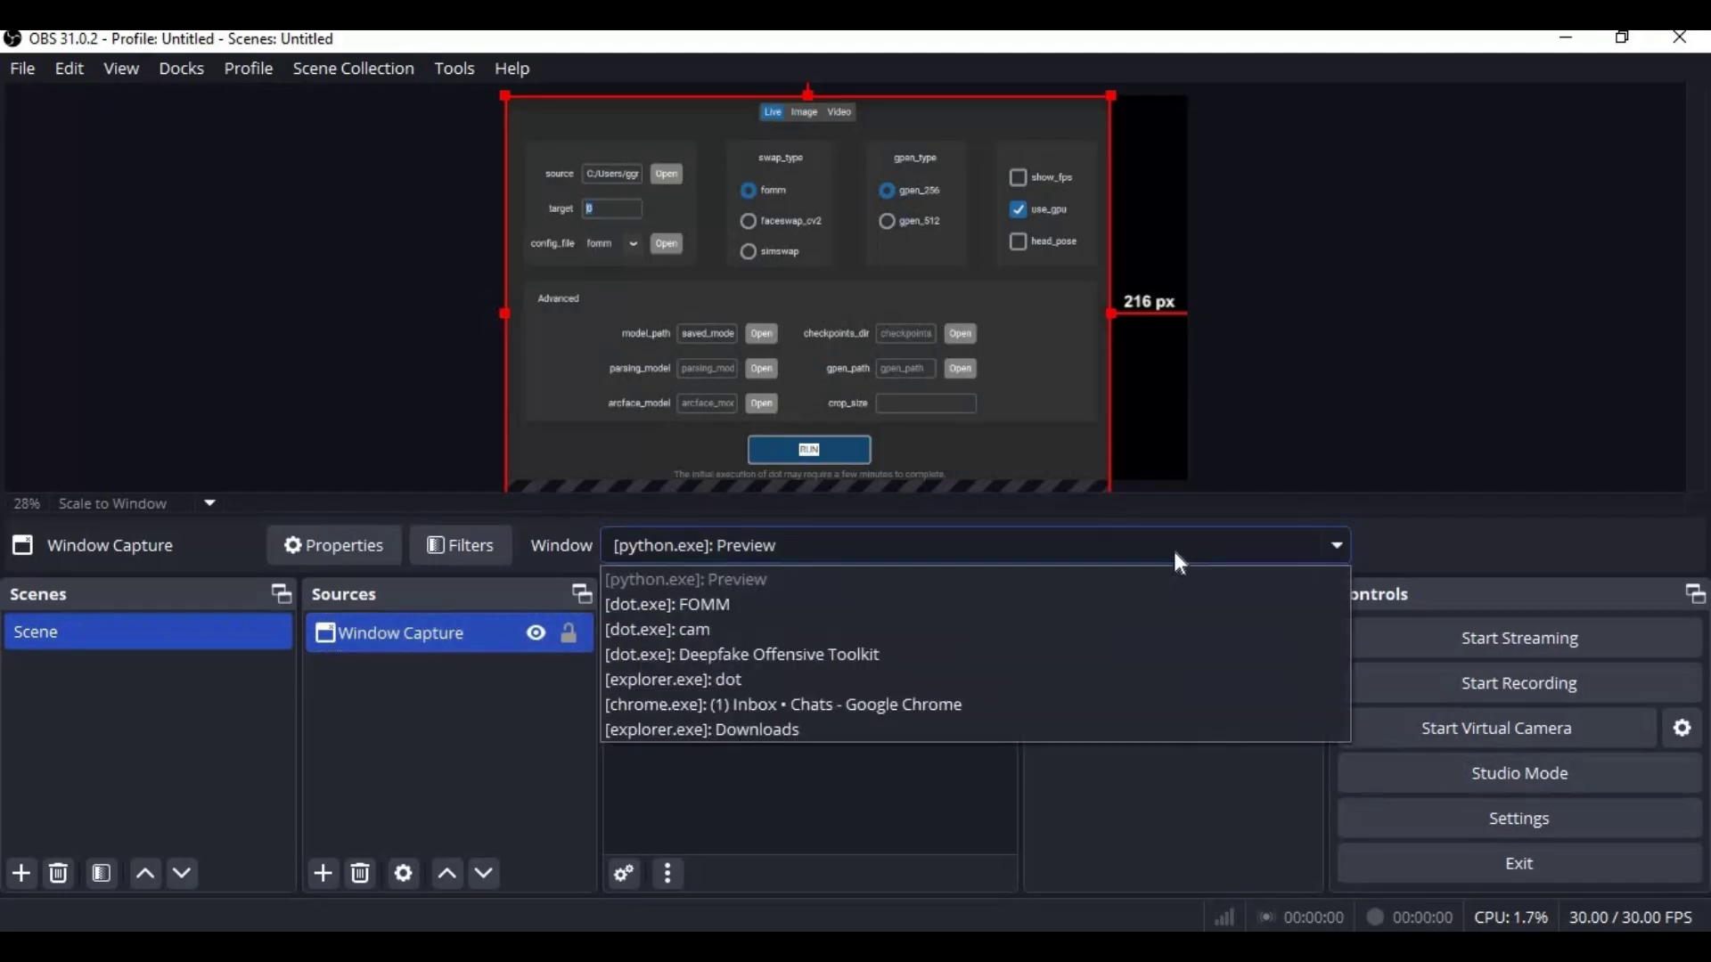
click(869, 612)
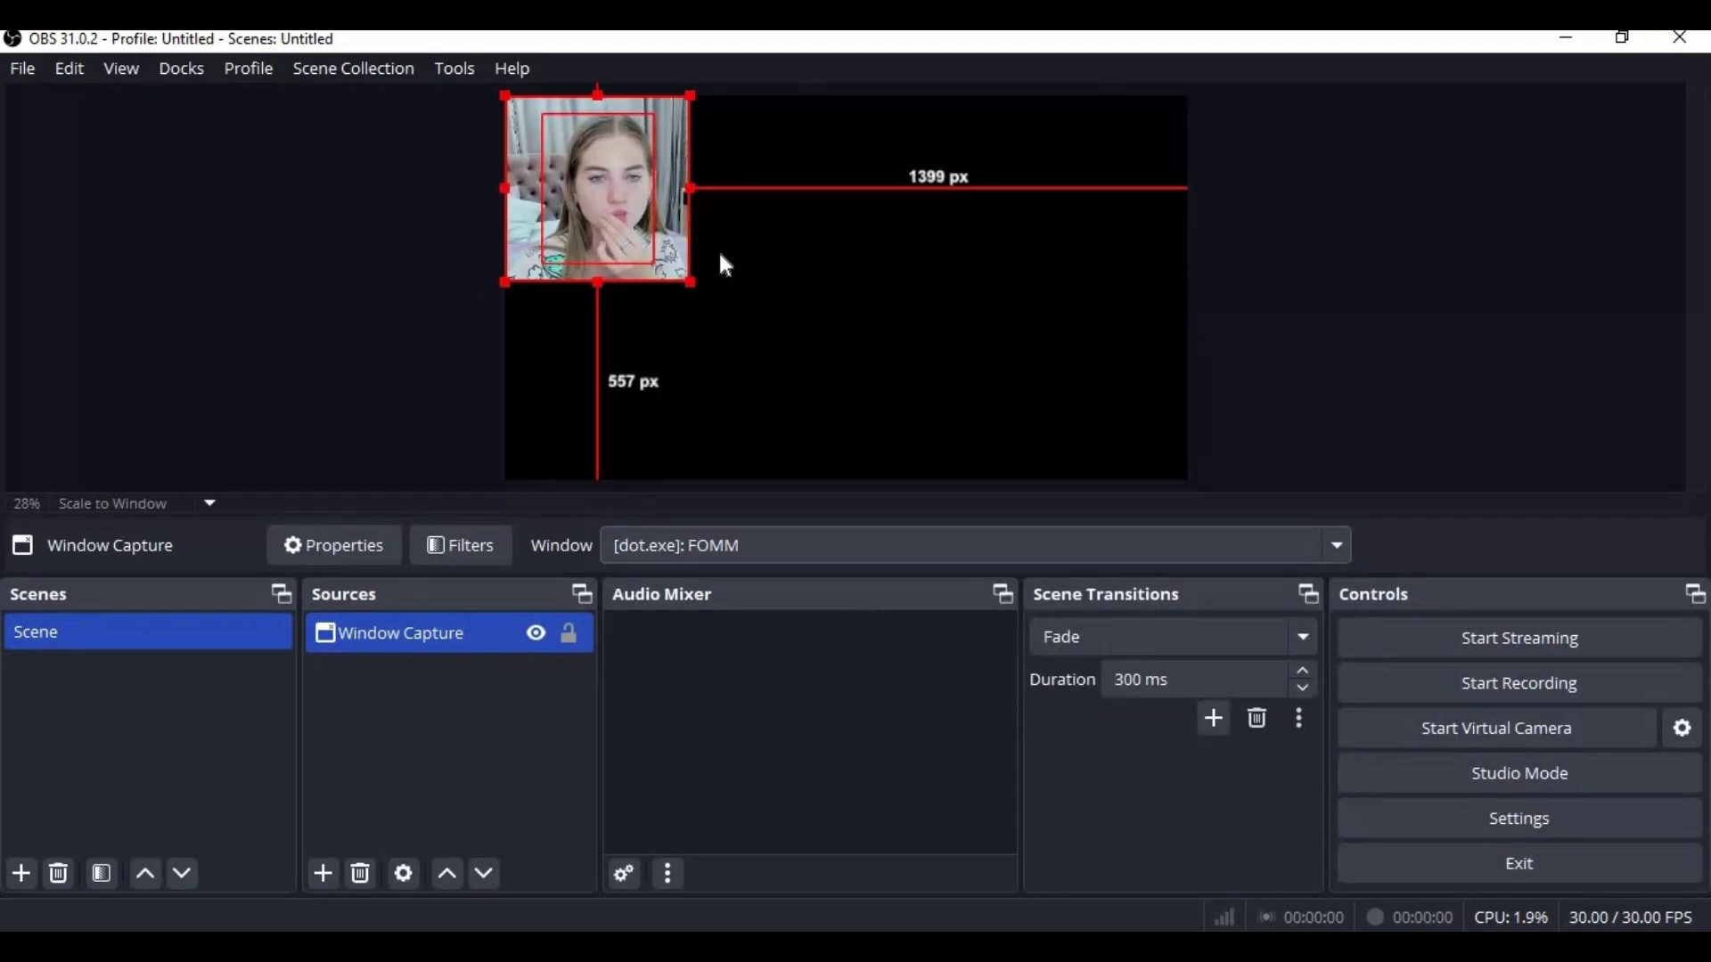
click(799, 555)
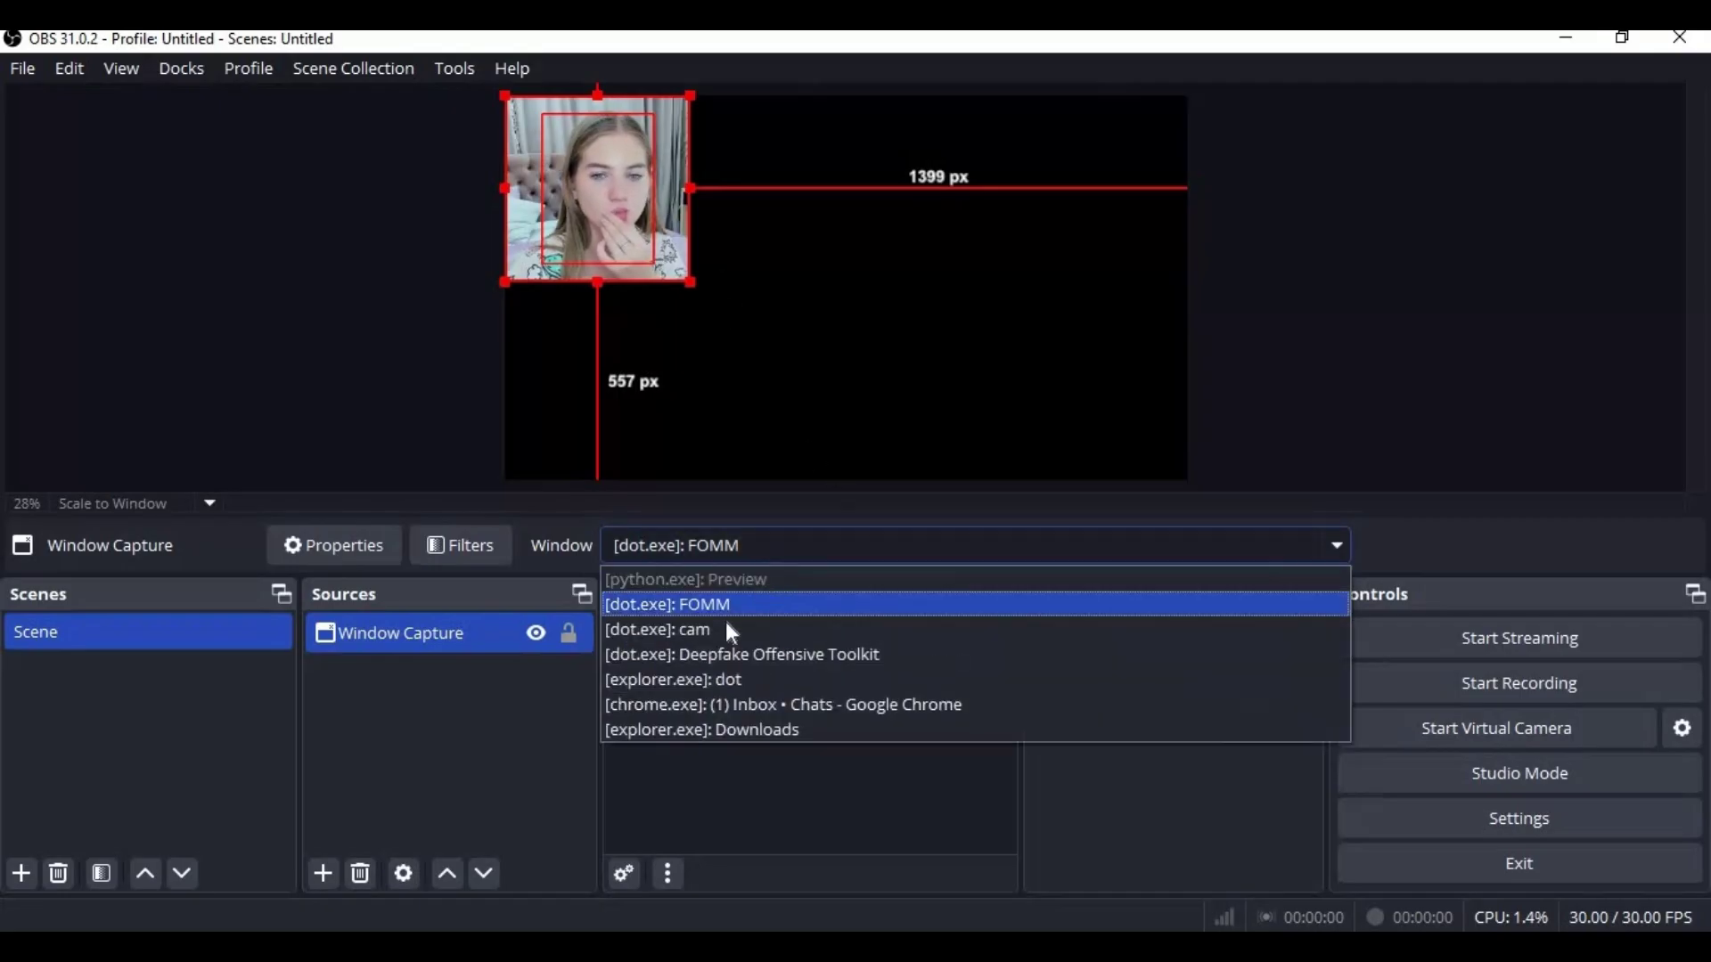
click(725, 629)
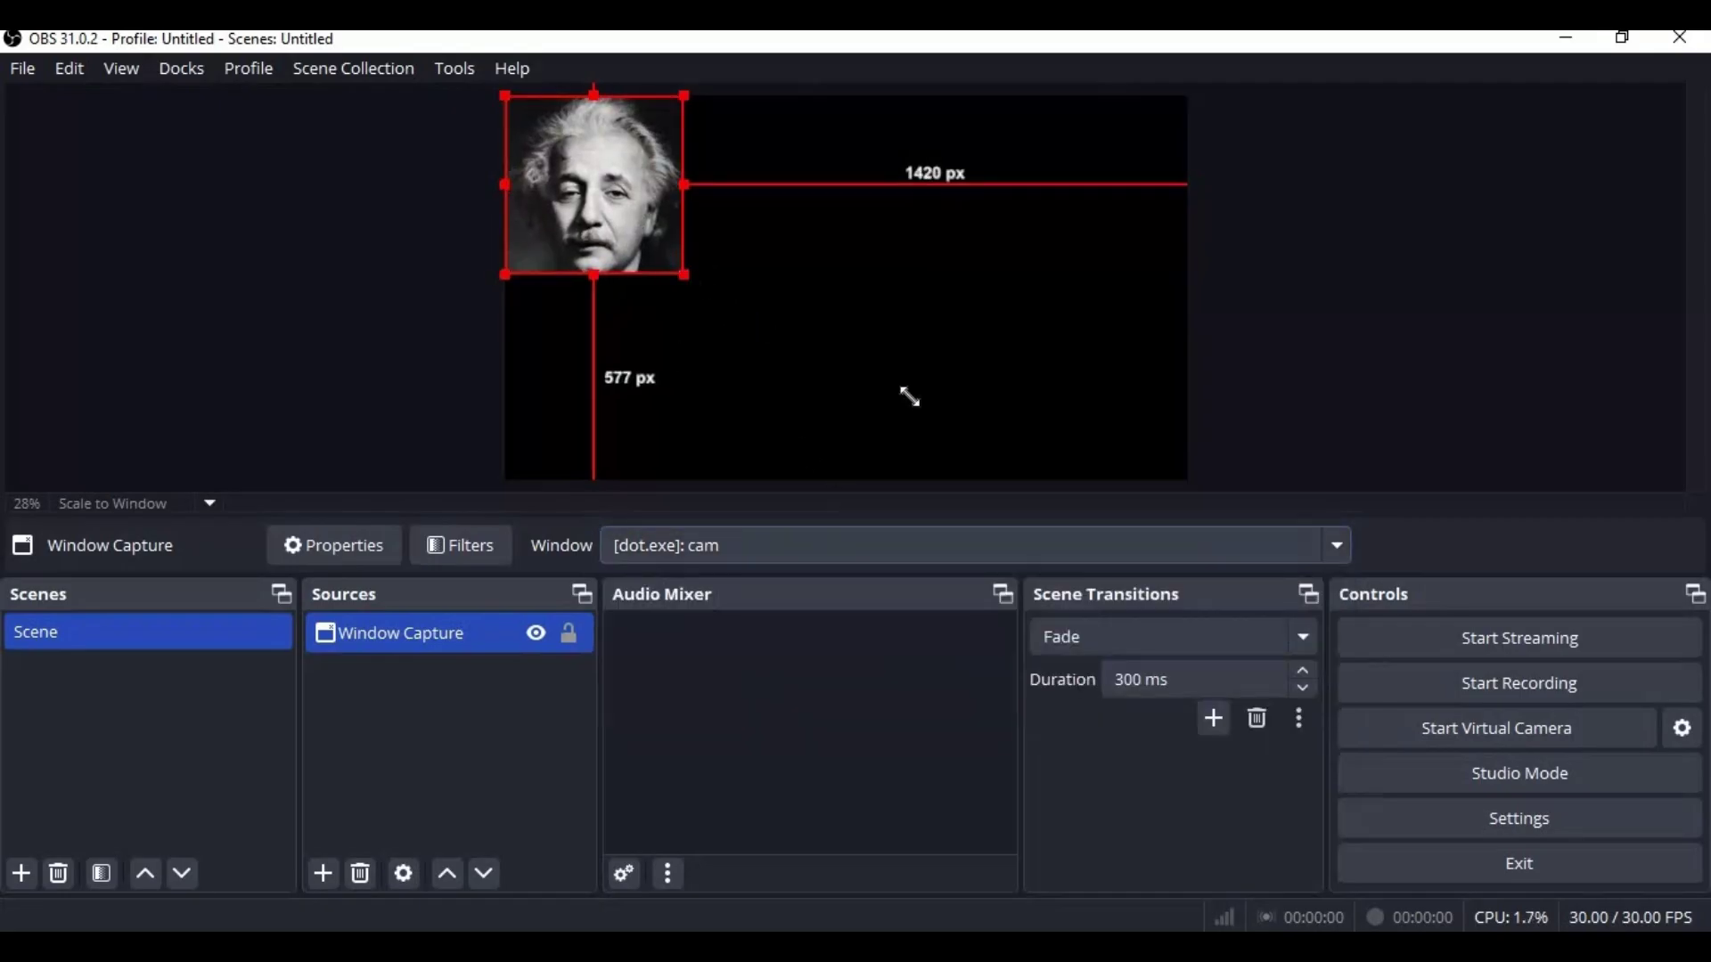
mouse_move(909, 397)
mouse_down()
mouse_move(962, 482)
mouse_move(852, 467)
mouse_up()
drag(718, 341, 876, 359)
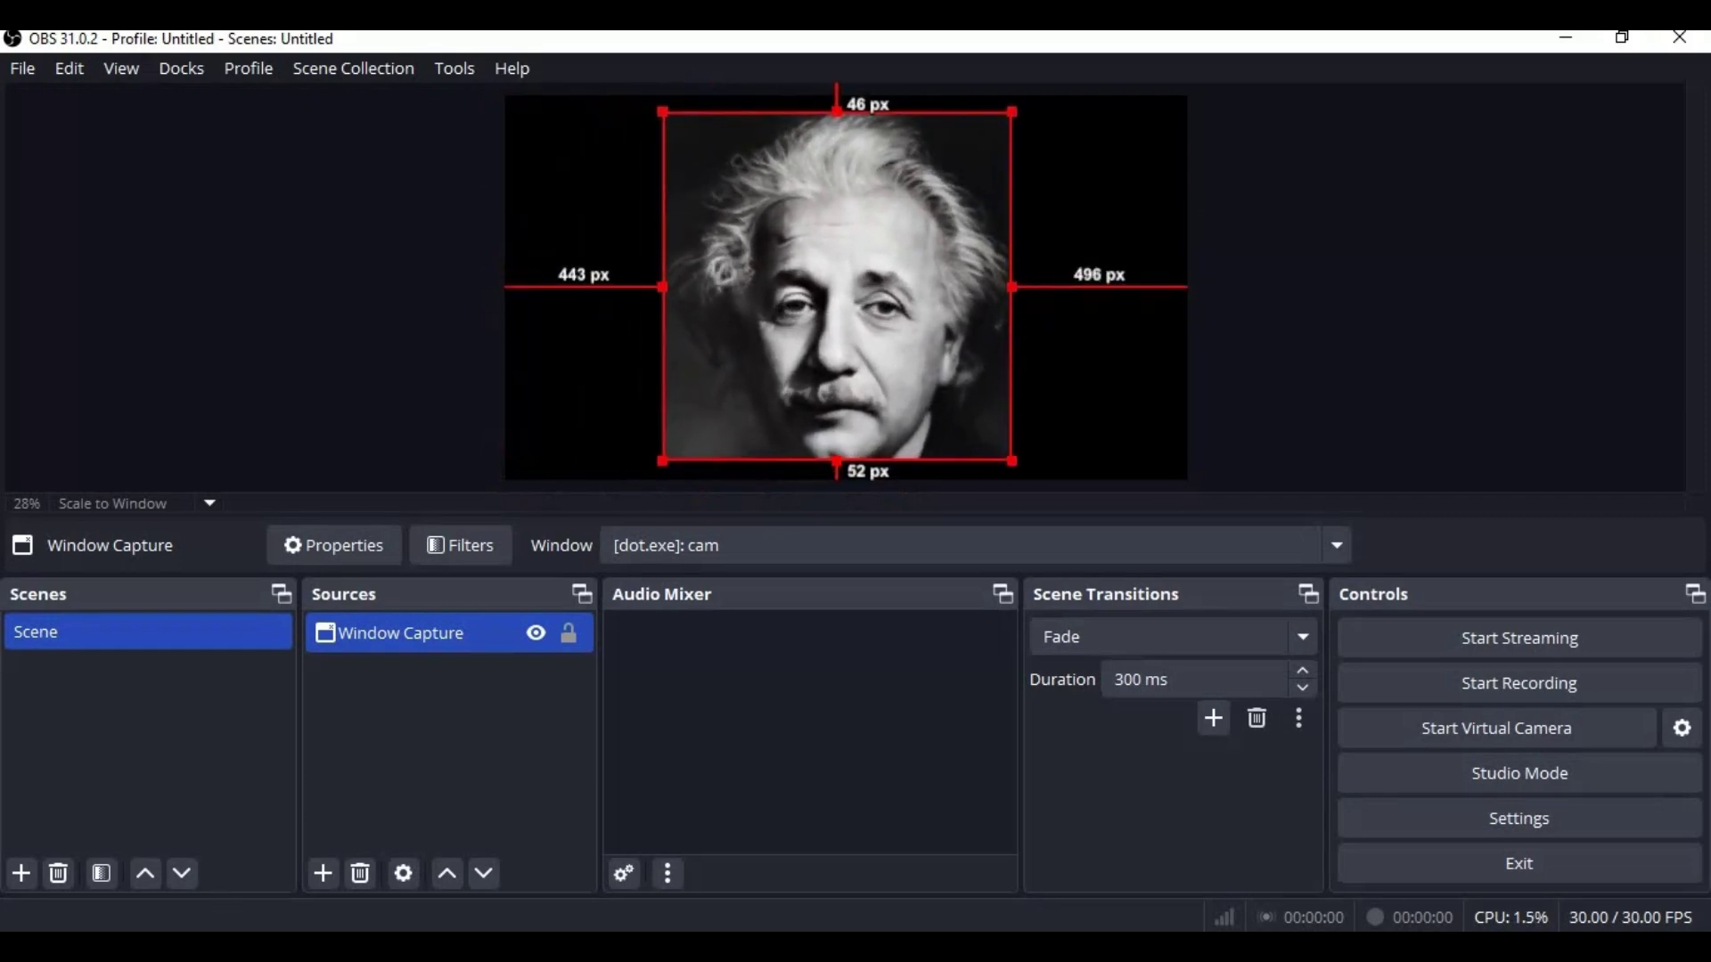
Search "sky" from the Start menu and launch Skype
key(super)
text(sk)
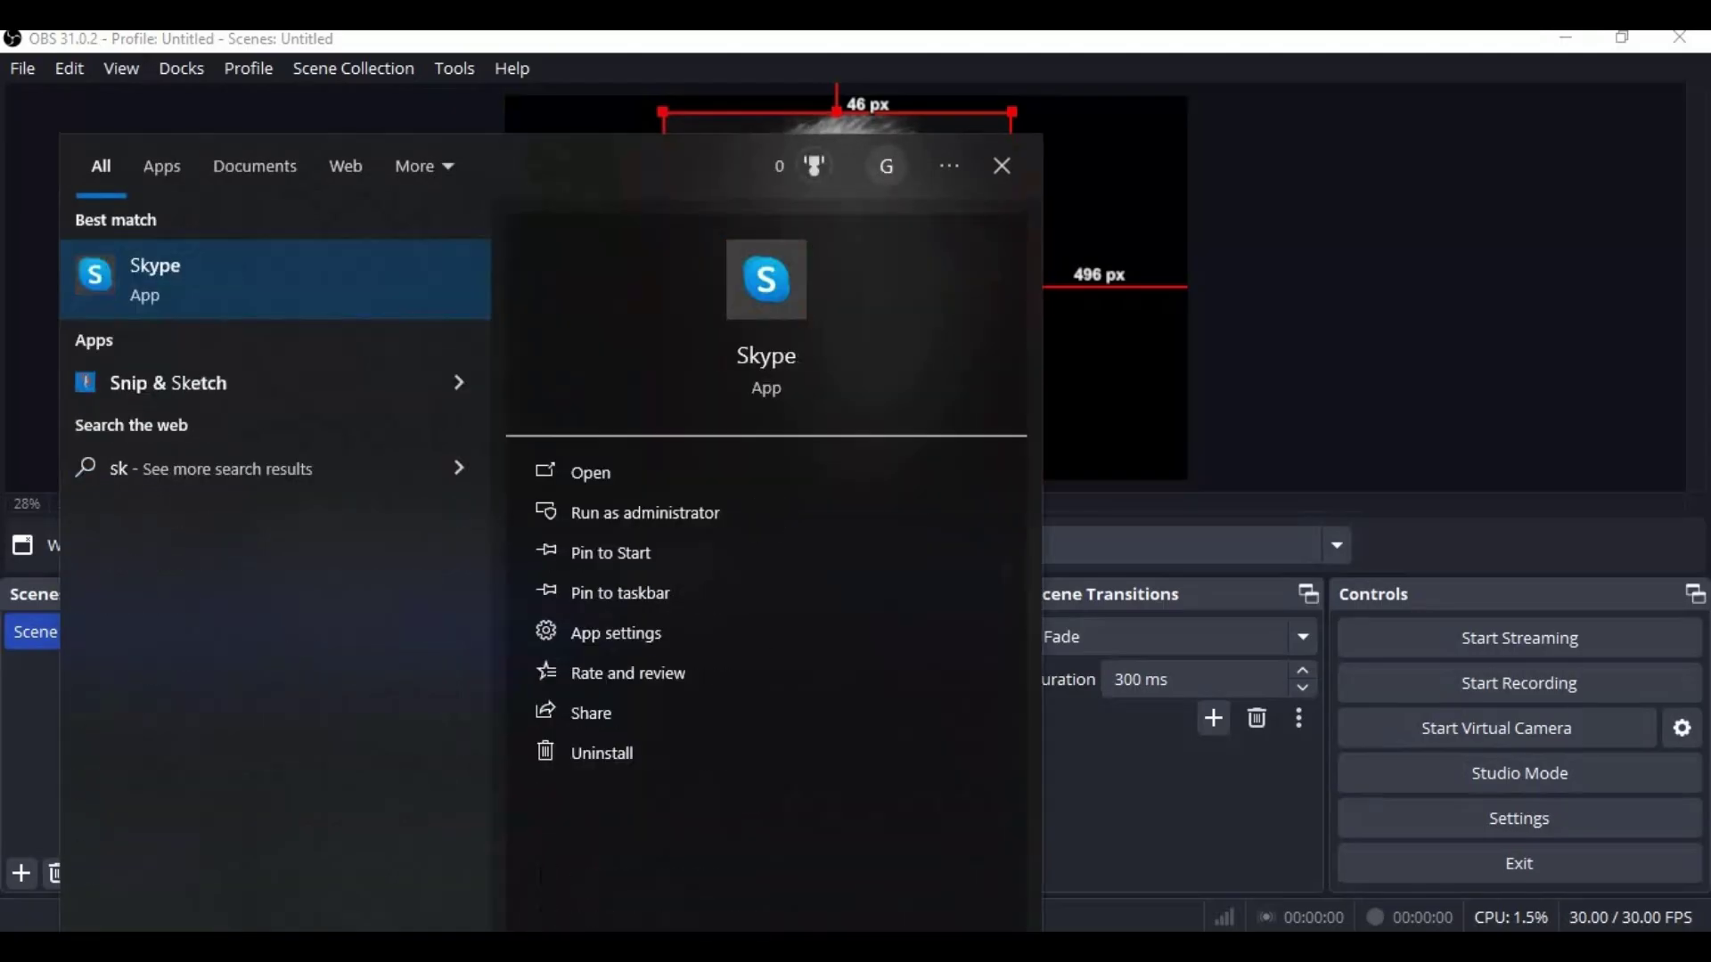
text(y)
click(159, 274)
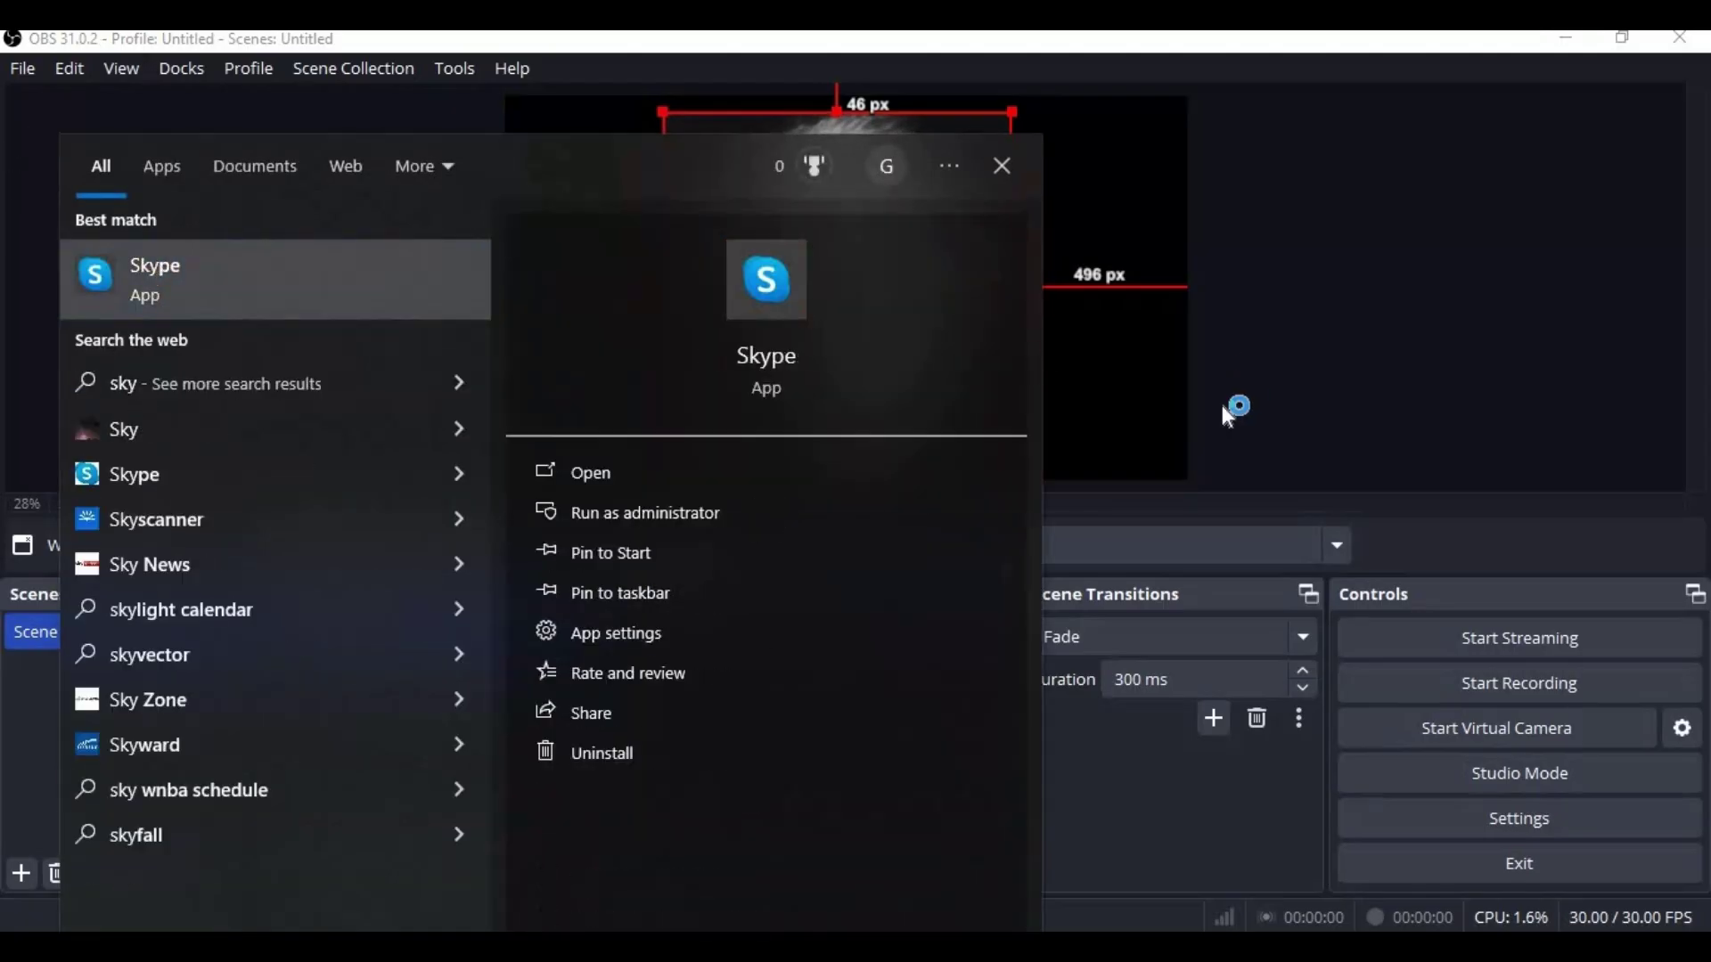